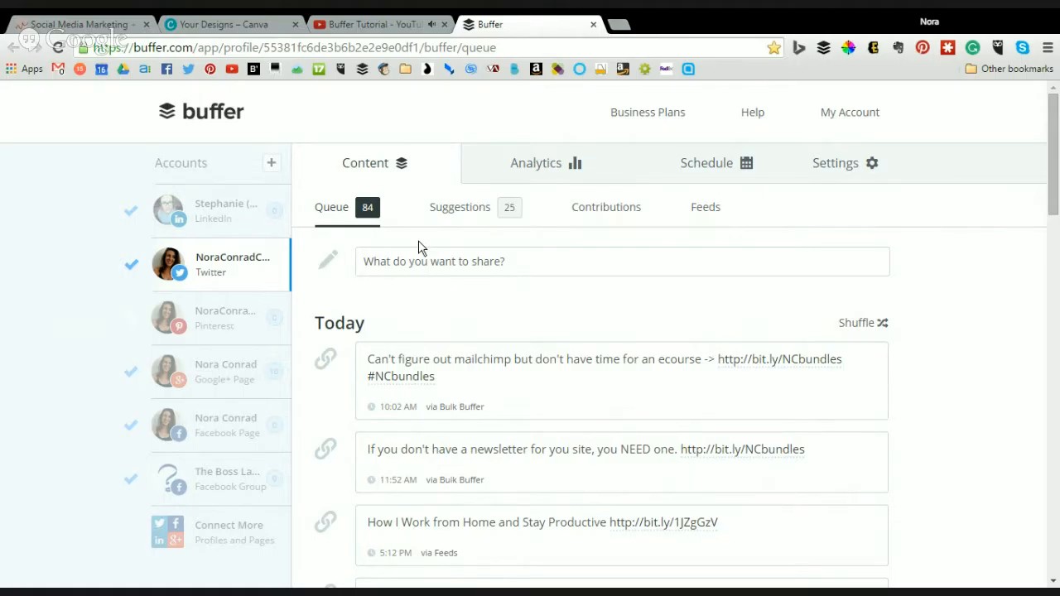
- Open the page for connecting more profiles and pages and review the connection options for each social network
scroll(223, 429, down, 2)
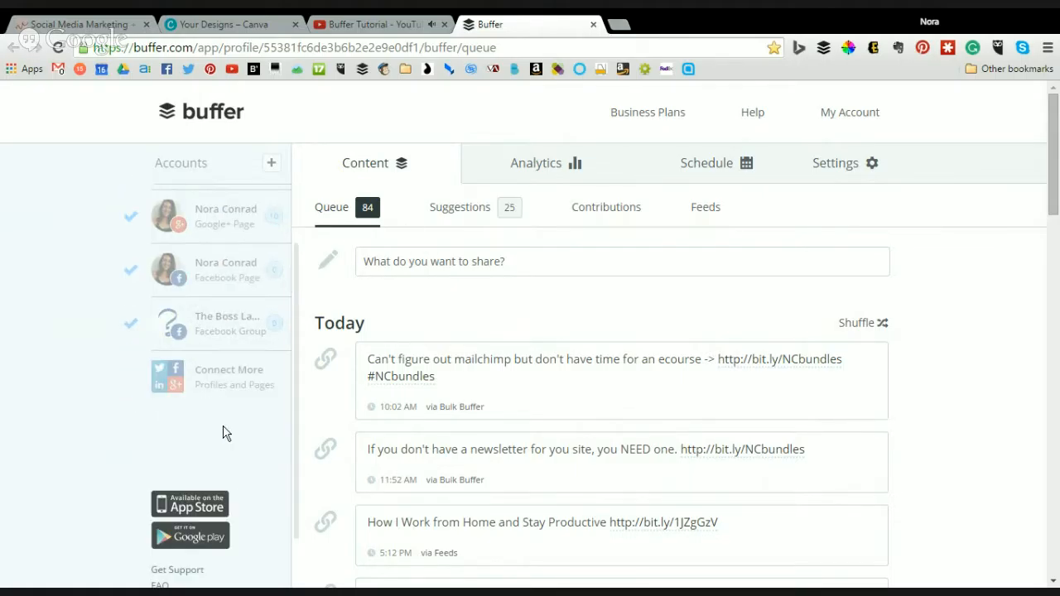
click(218, 386)
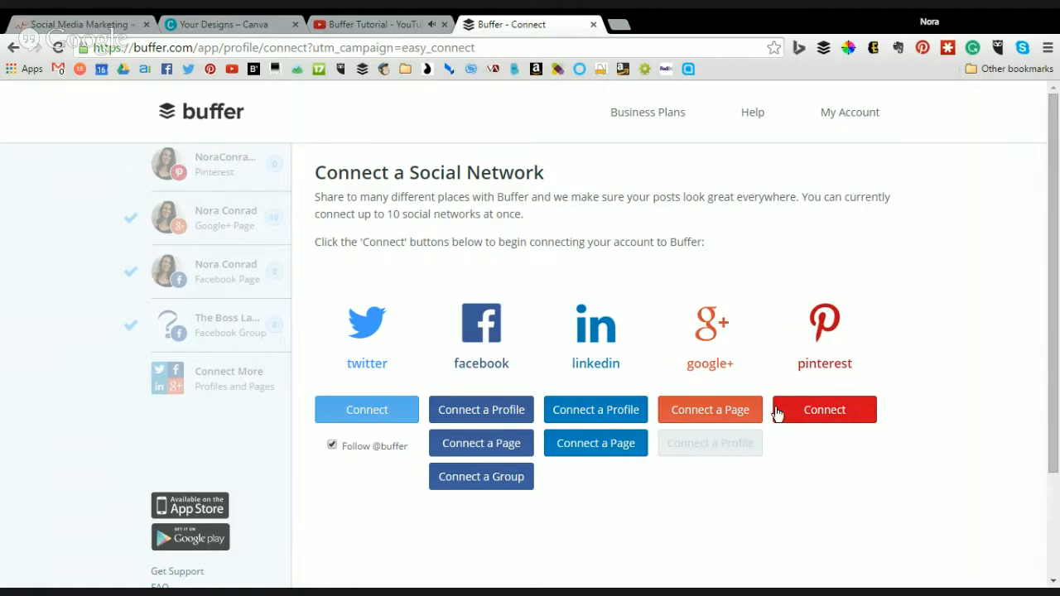
scroll(794, 346, down, 2)
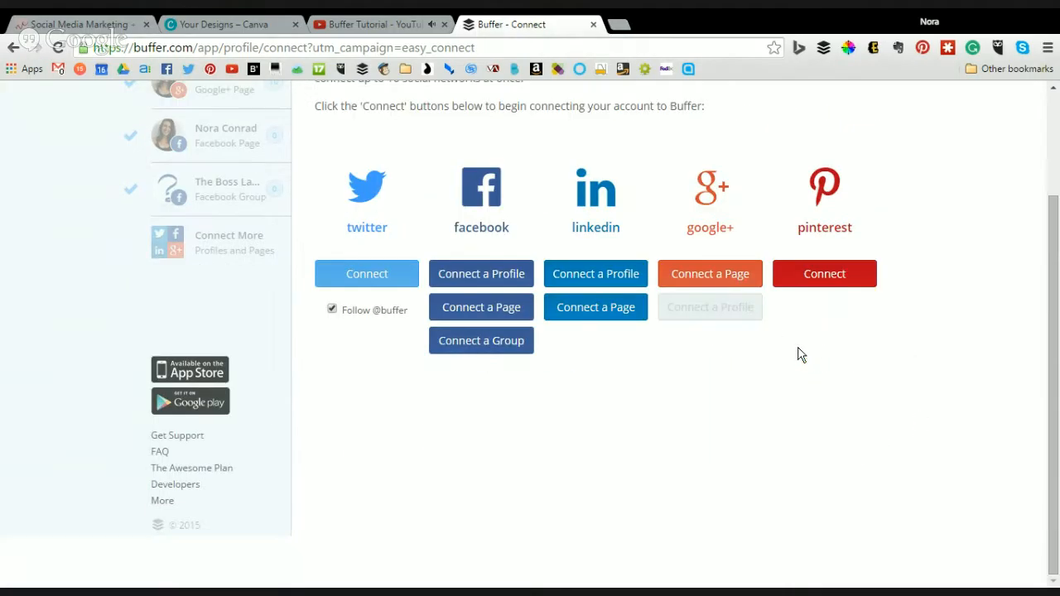
scroll(804, 246, up, 2)
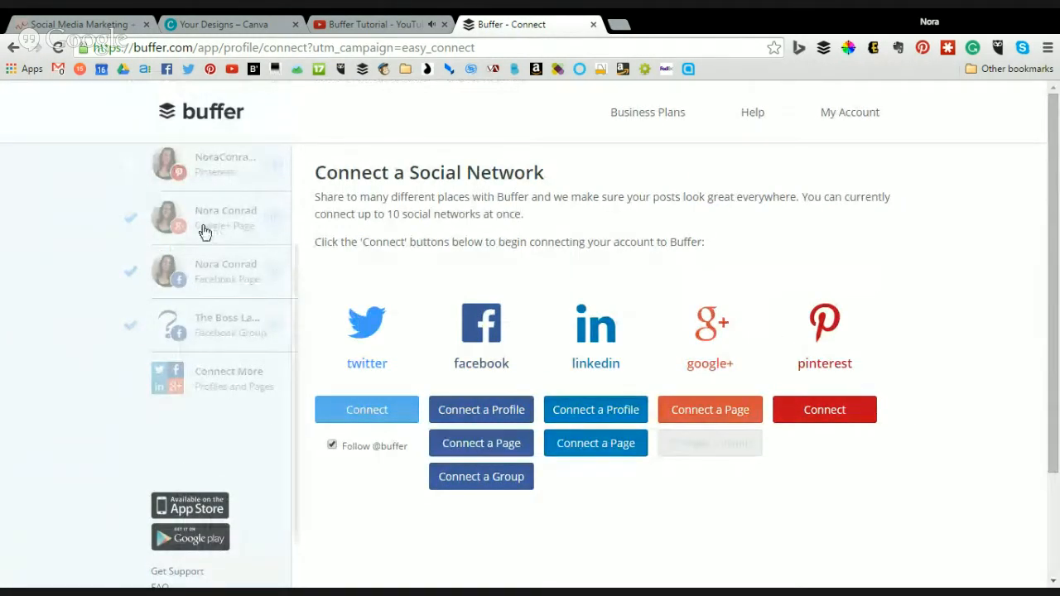
- Look through the connected accounts' queues, including Twitter and Pinterest, ending on the Google+ page
scroll(220, 198, up, 2)
click(212, 168)
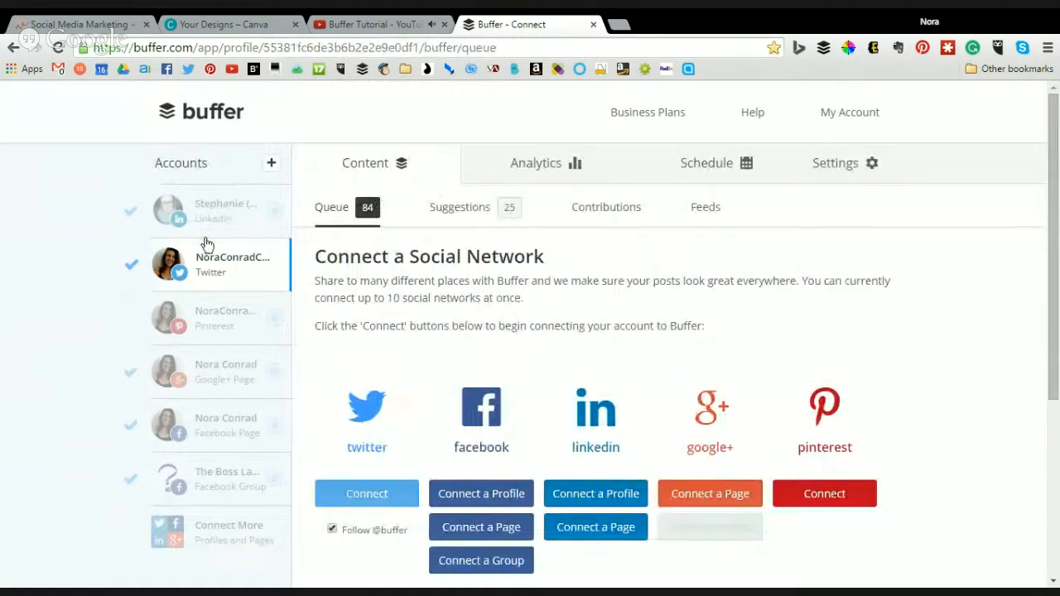
click(217, 208)
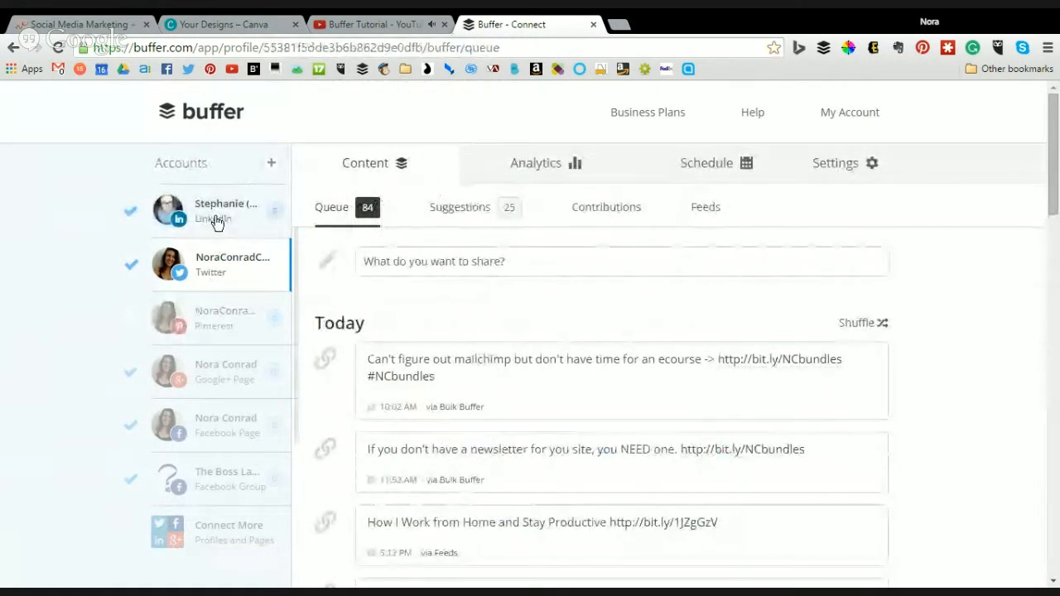
click(222, 273)
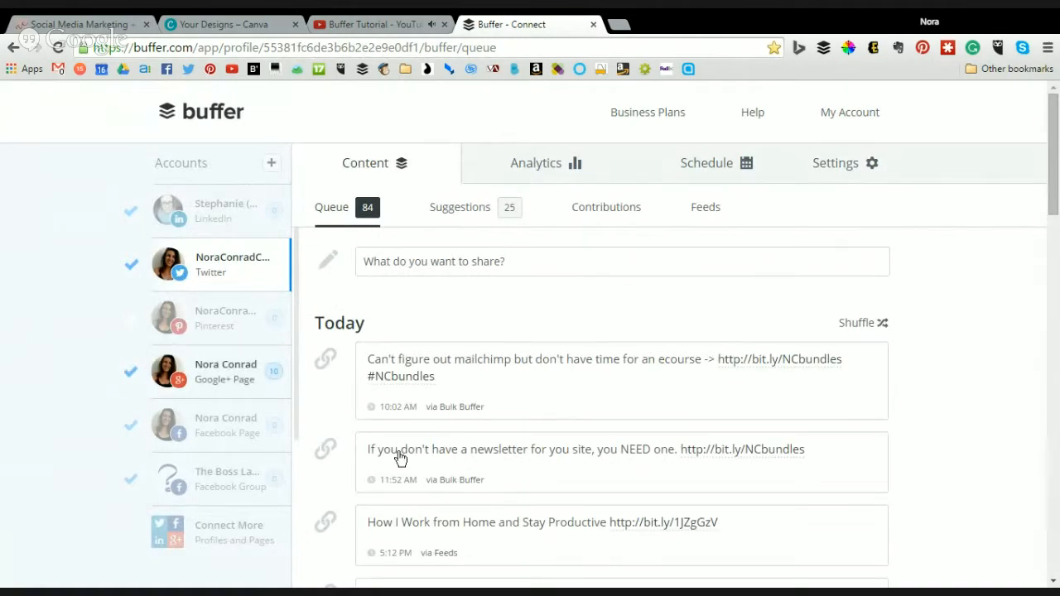
click(235, 321)
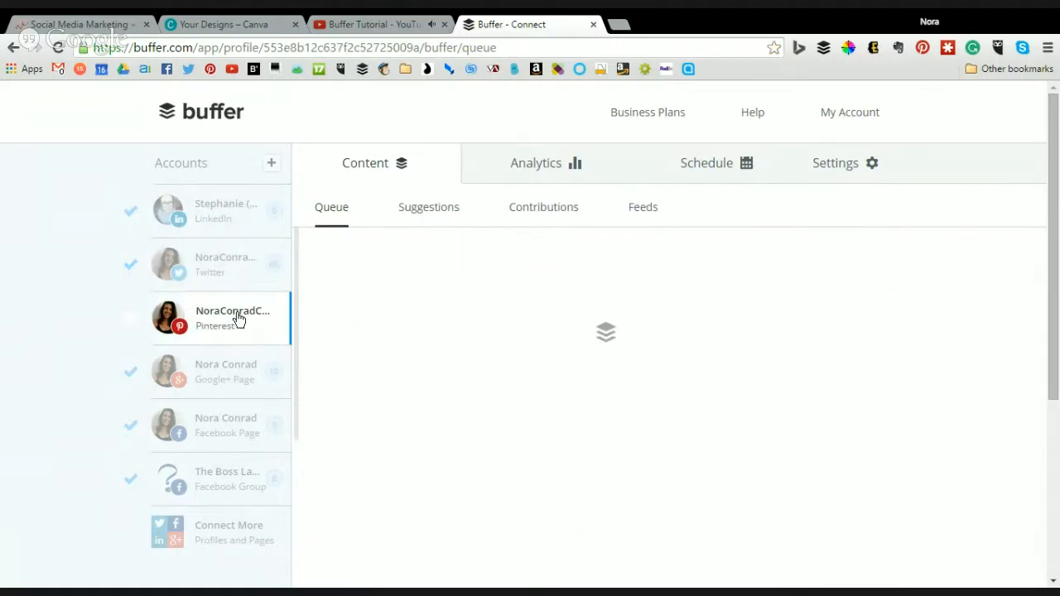
click(213, 378)
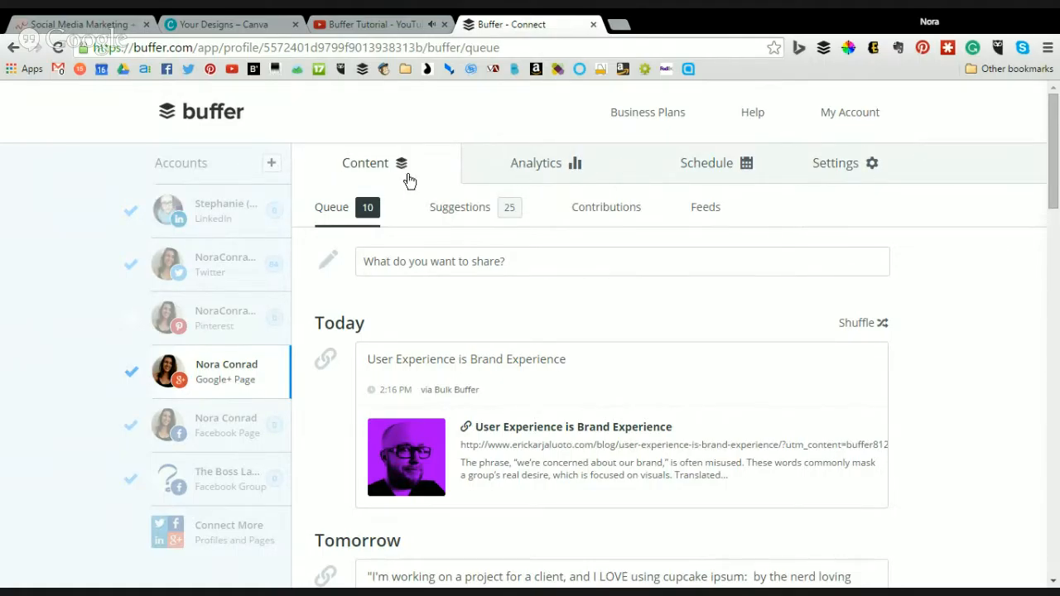
- View the Google+ page's analytics, checking the Posts, Analysis and Insights views and returning to Posts
click(528, 164)
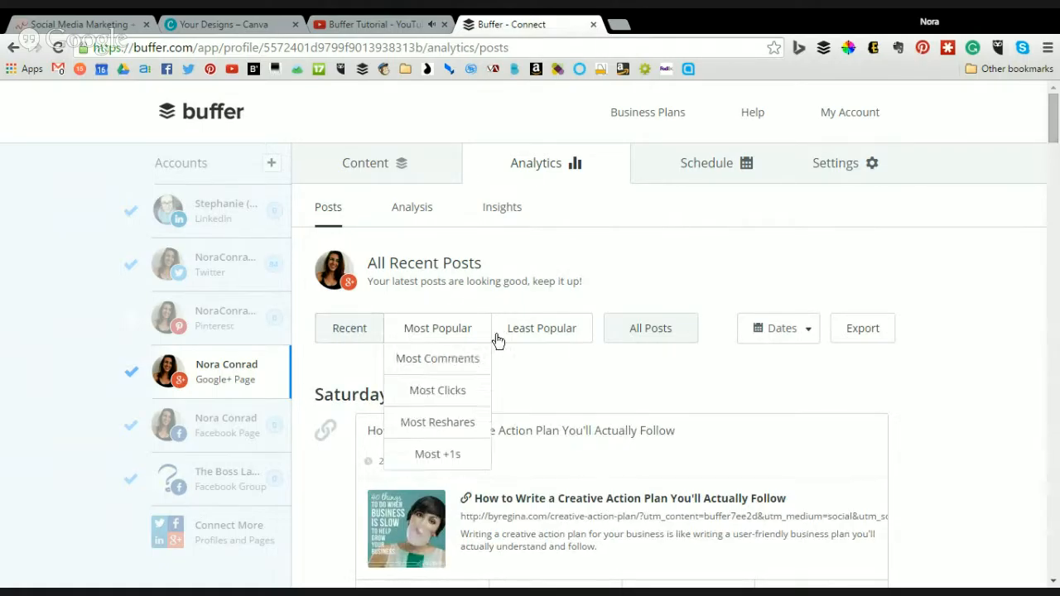
click(413, 214)
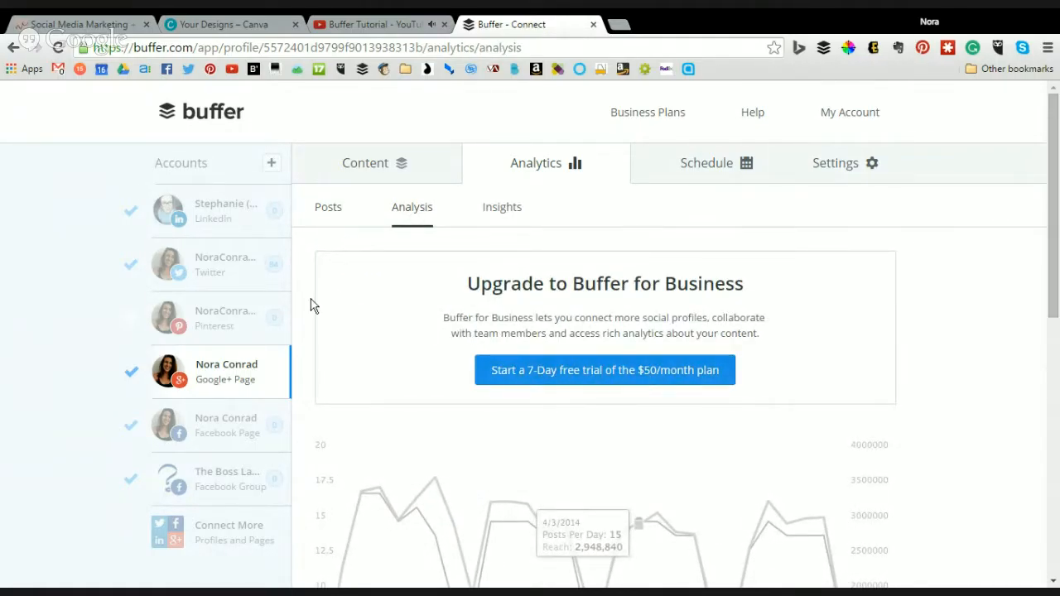
click(486, 214)
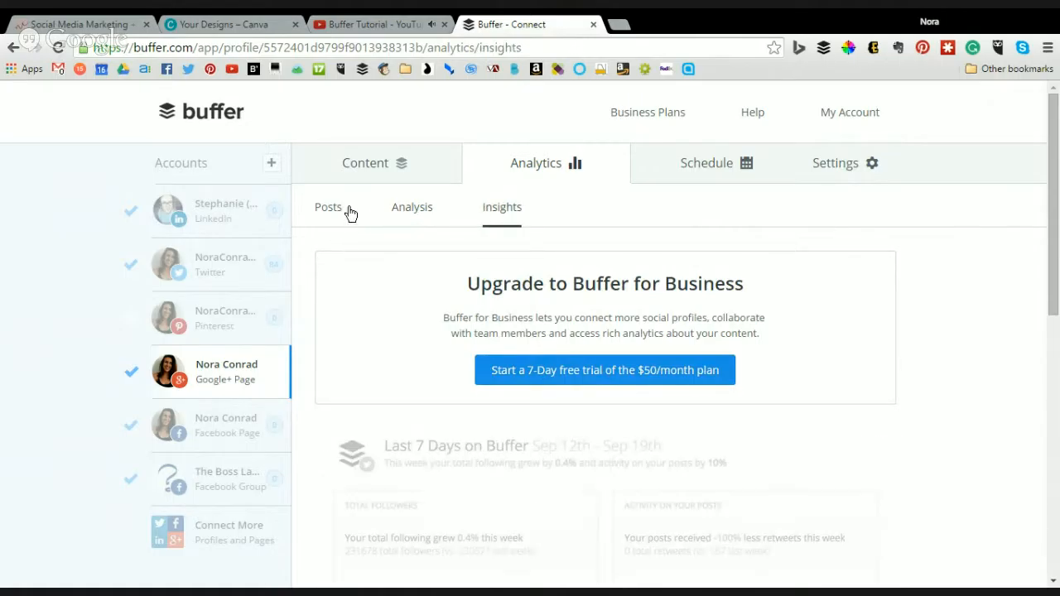
click(313, 213)
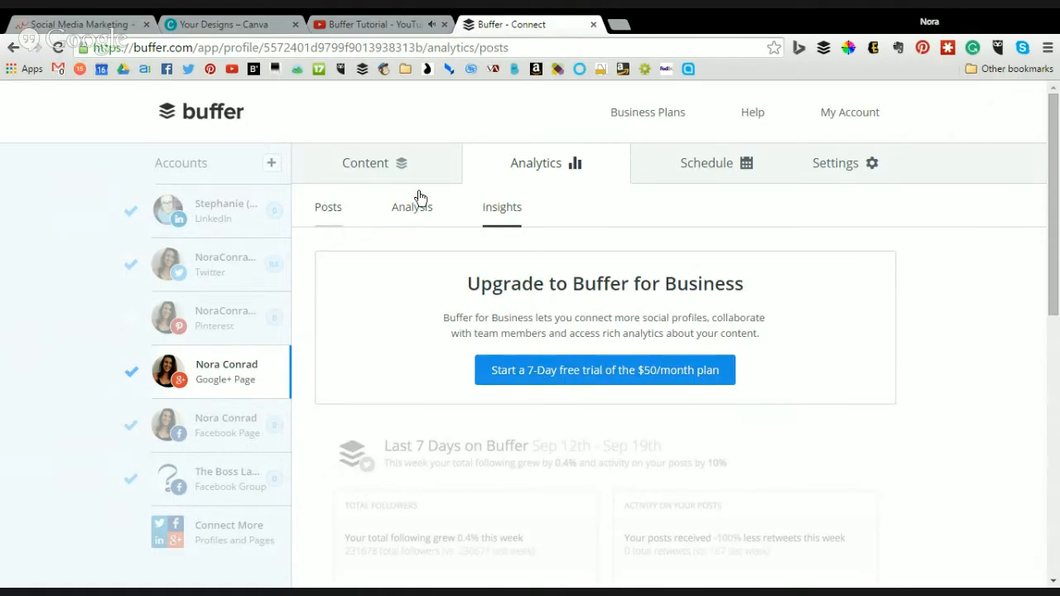
- Open the Google+ page's posting schedule and launch the Optimal Timing Tool (Beta) from it
click(700, 159)
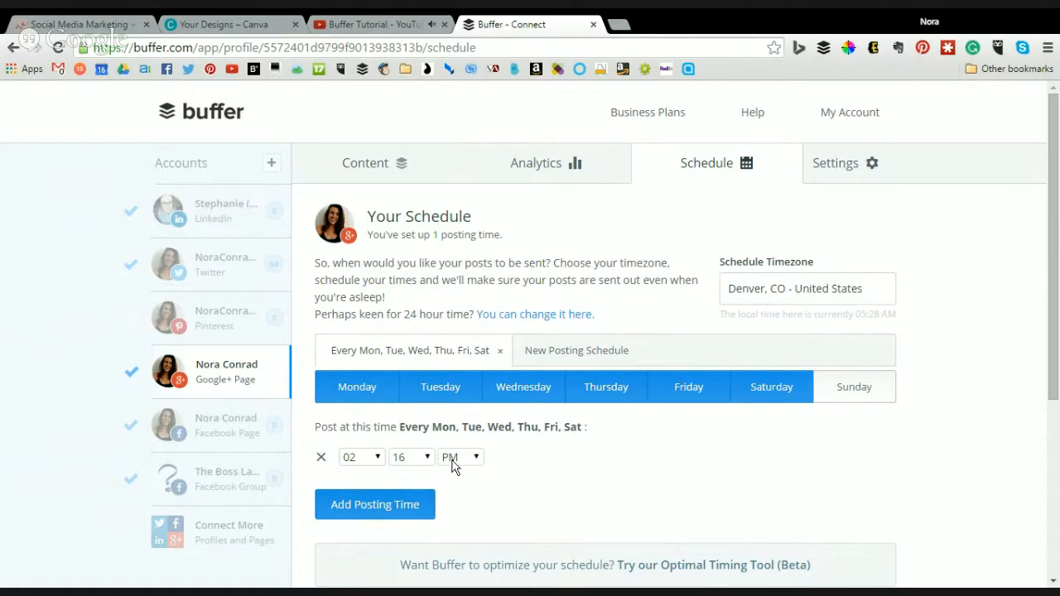
scroll(561, 446, down, 1)
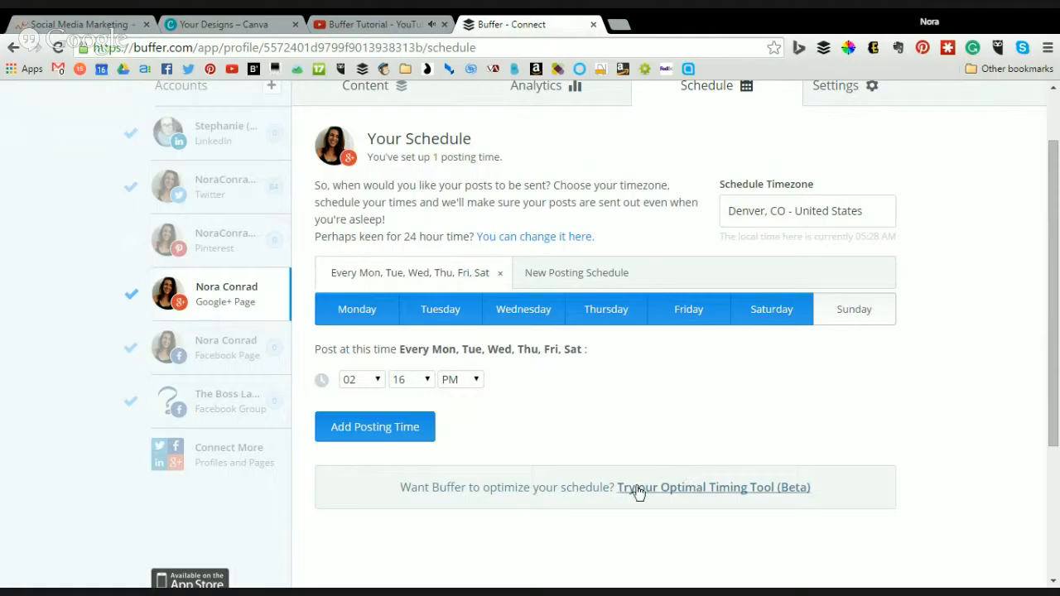
click(754, 487)
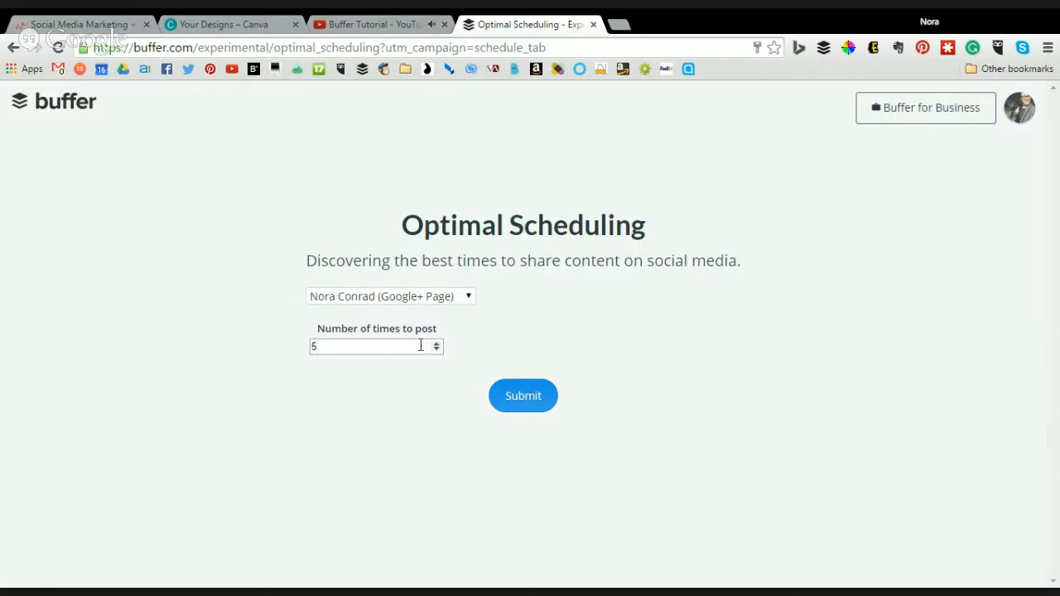
- Generate an optimal schedule with 2 posting times for the Google+ page and replace its existing schedule with it
double_click(314, 347)
text(2)
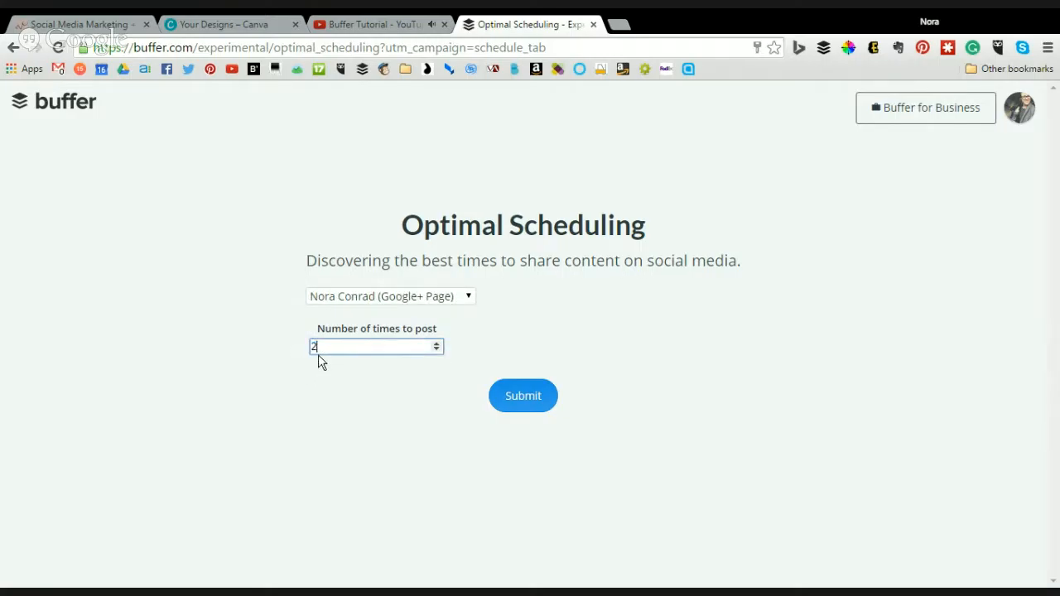
click(494, 408)
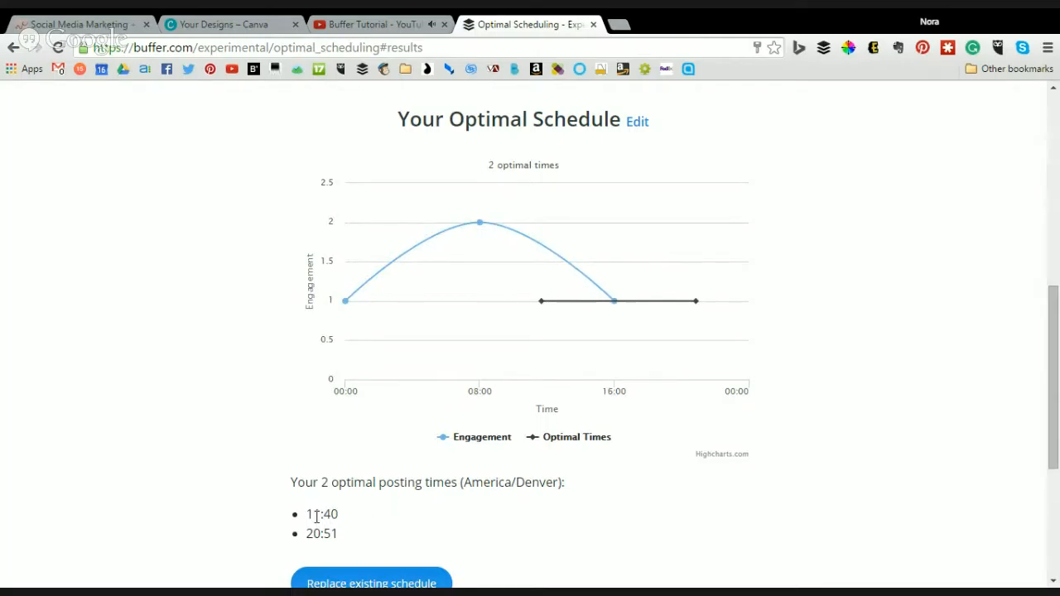
scroll(314, 534, down, 2)
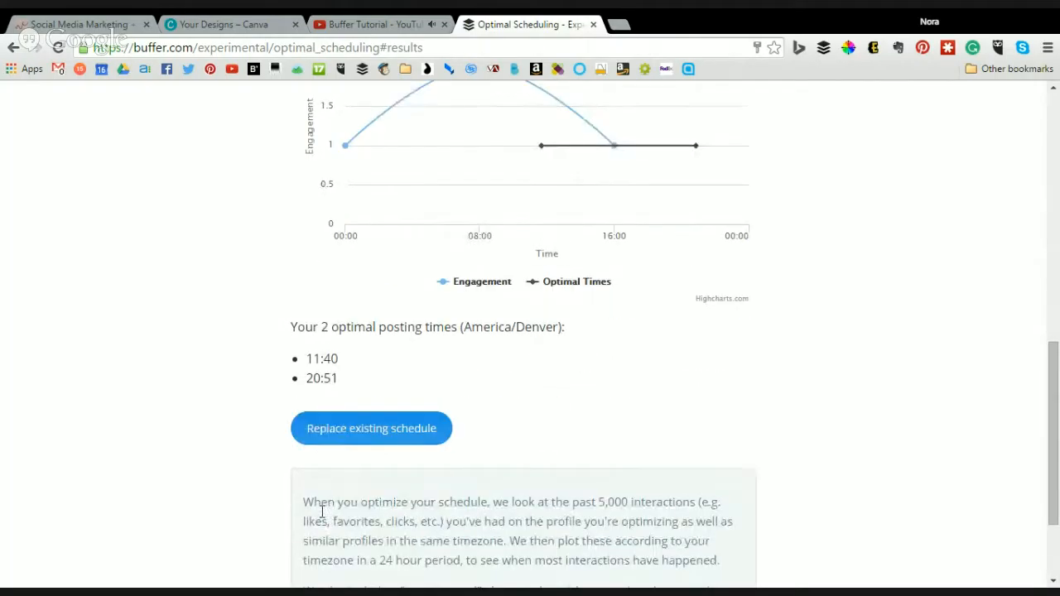
click(414, 428)
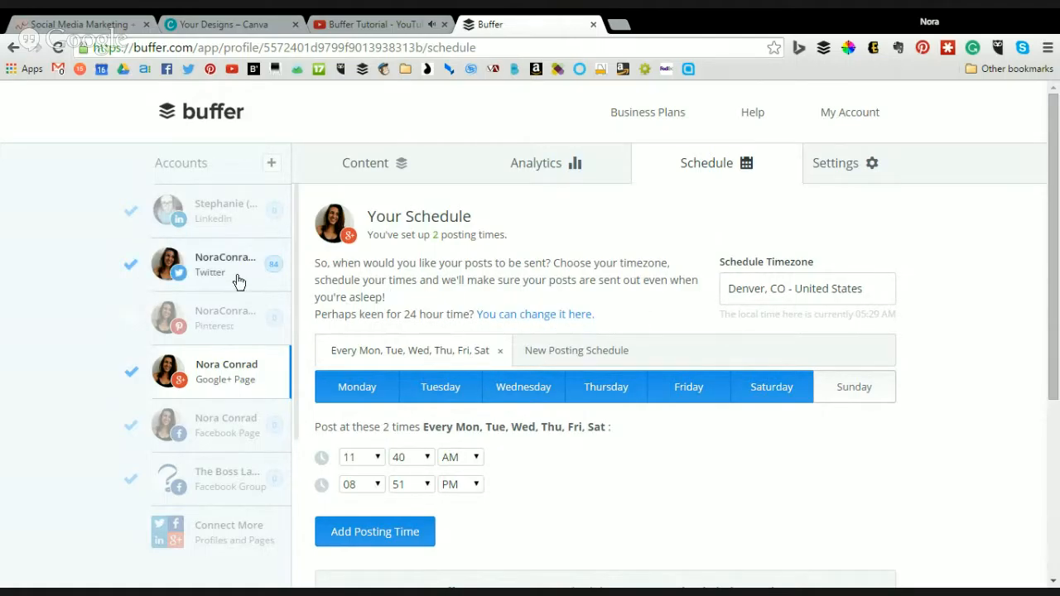
- Review the Google+ page's link shortening and Google Analytics campaign tracking settings, and the list of other account settings
click(853, 169)
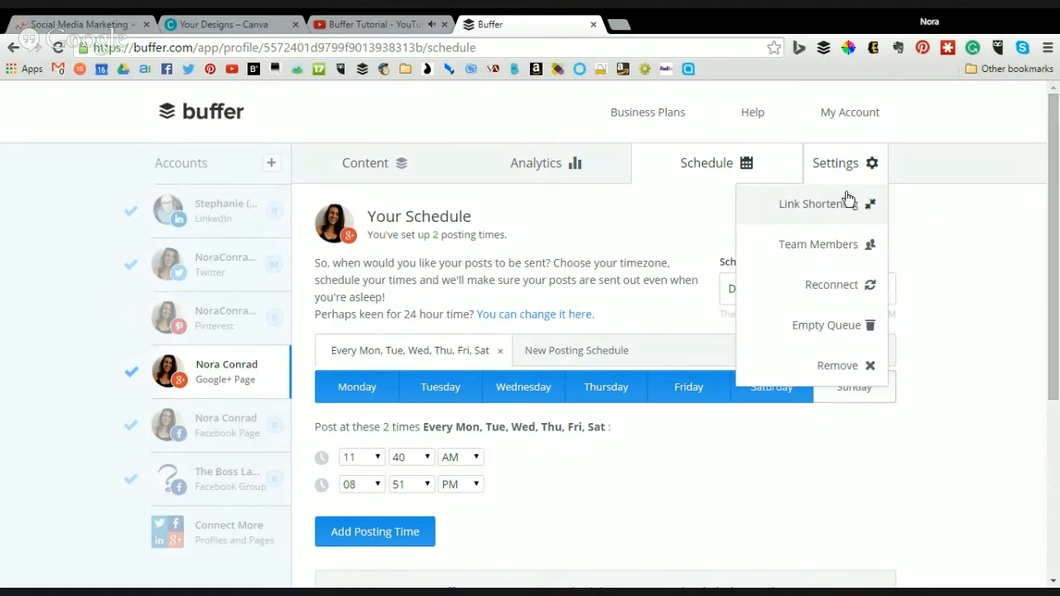
click(848, 200)
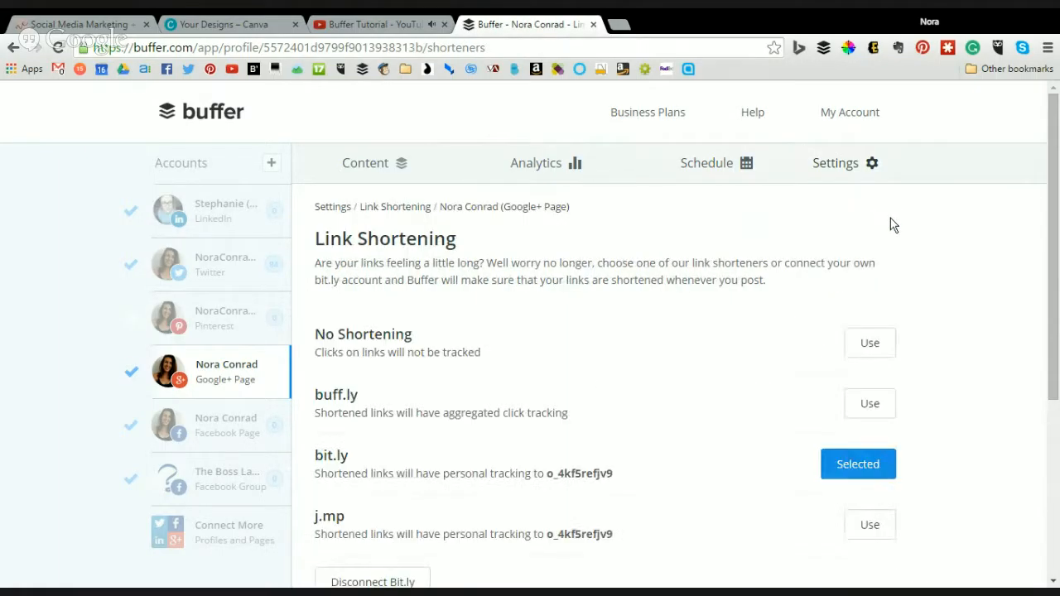
scroll(647, 354, down, 1)
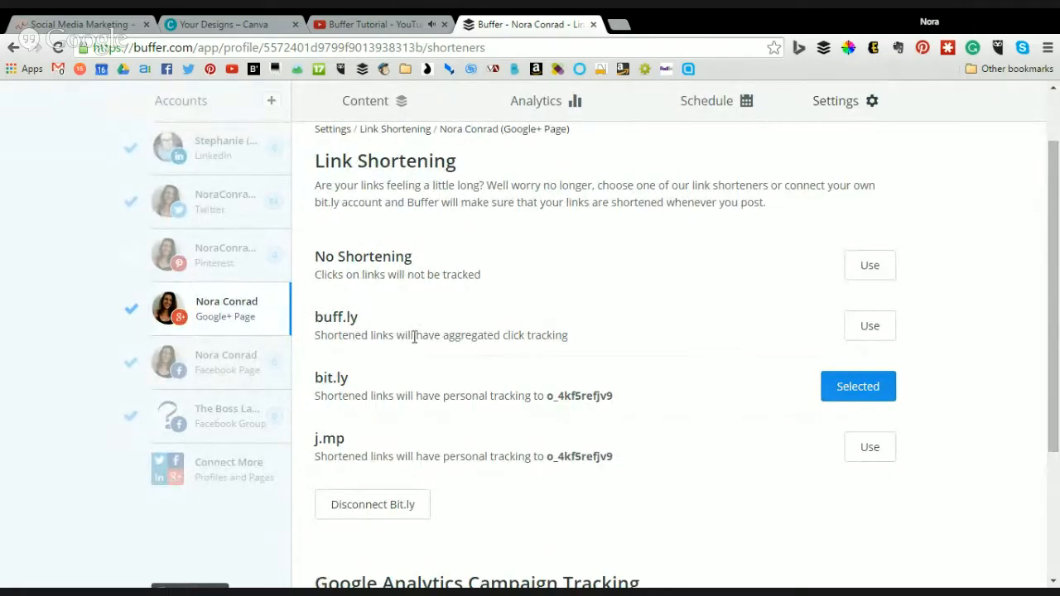
scroll(356, 453, down, 2)
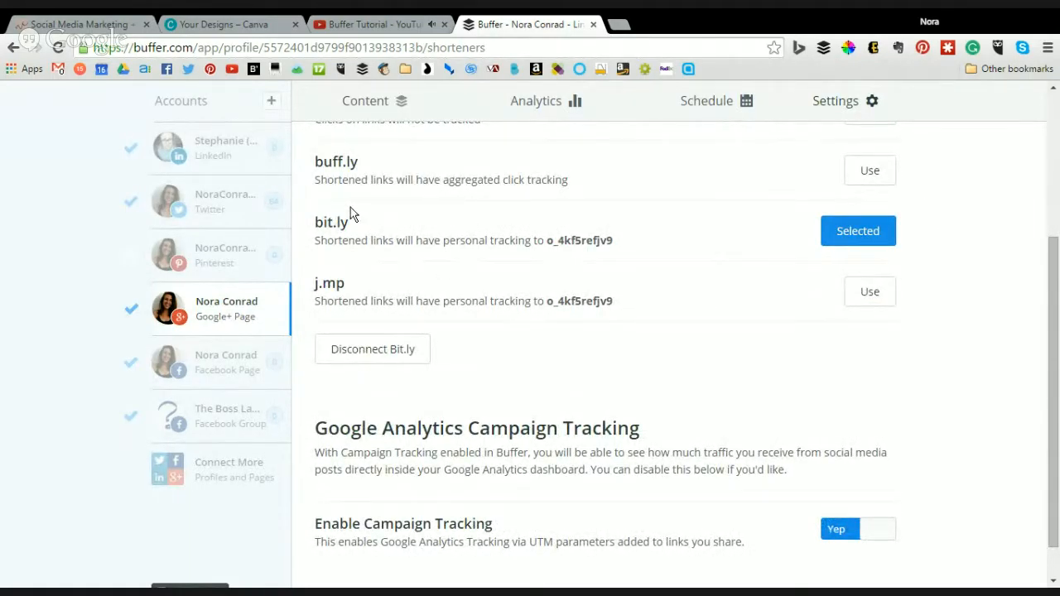
scroll(414, 273, down, 1)
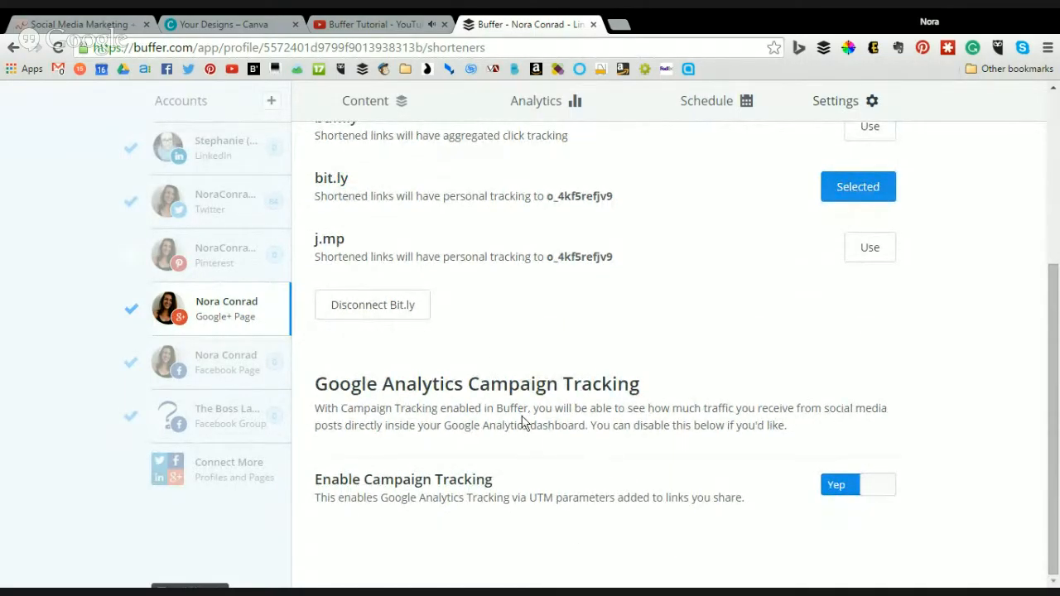
scroll(579, 423, up, 5)
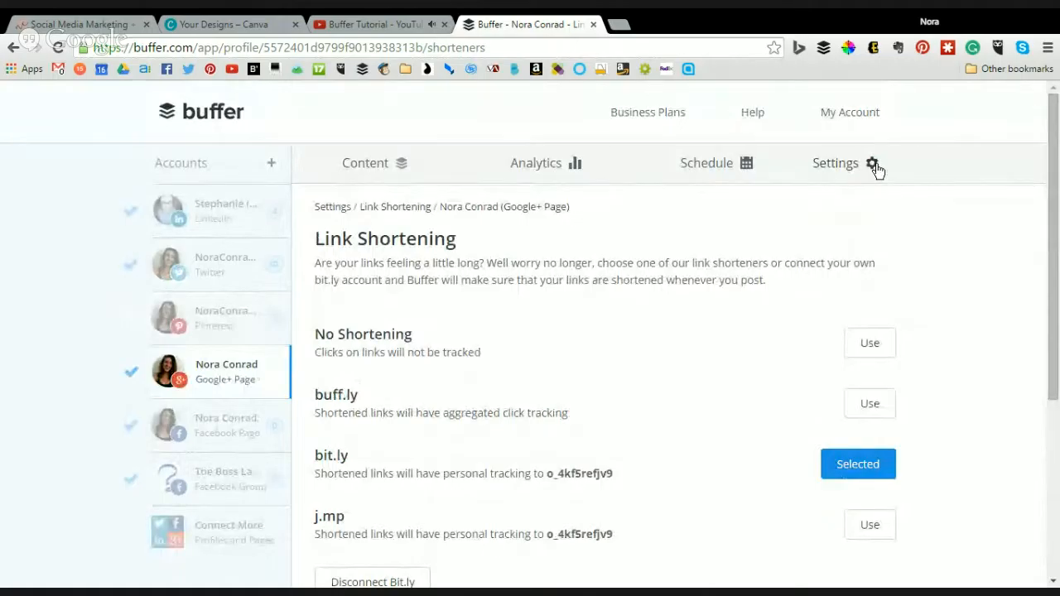
click(876, 168)
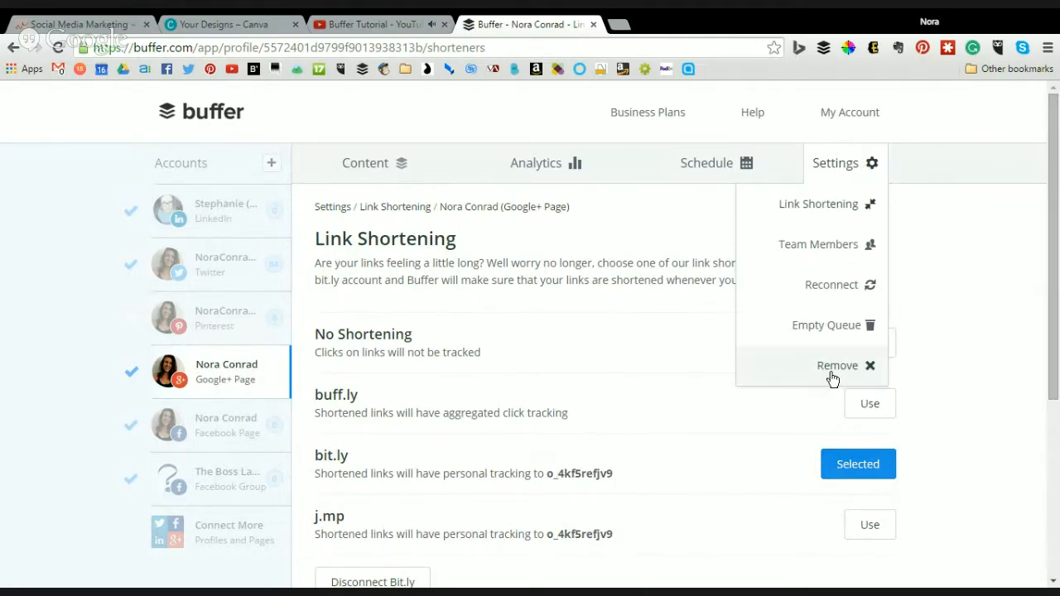
- Open the Twitter account's content queue and look through its scheduled posts, trying the handle for reordering today's first post
click(267, 277)
click(378, 164)
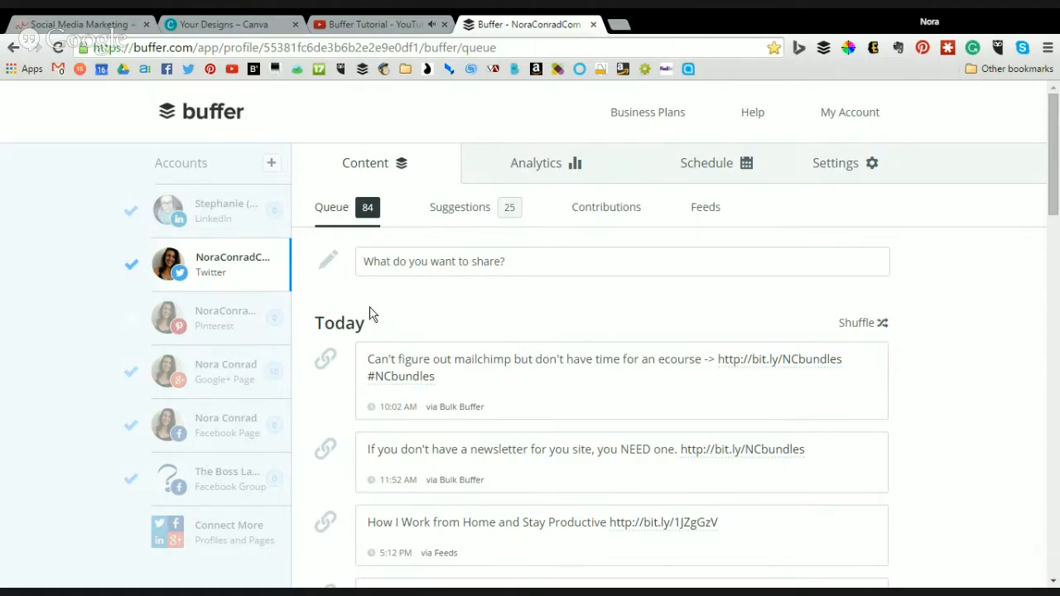
scroll(497, 374, down, 2)
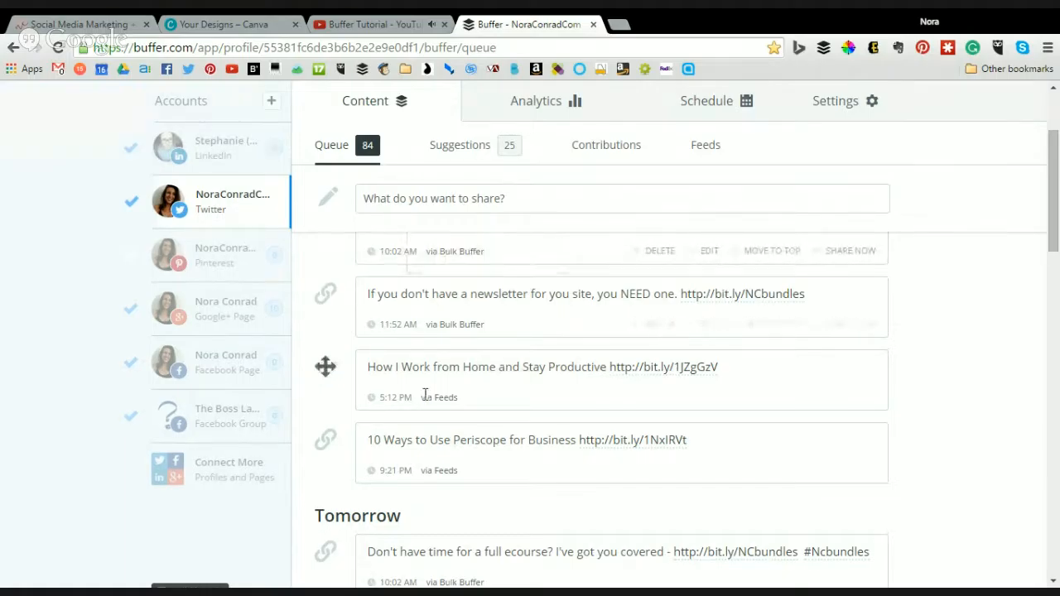
scroll(442, 381, up, 1)
scroll(544, 371, up, 1)
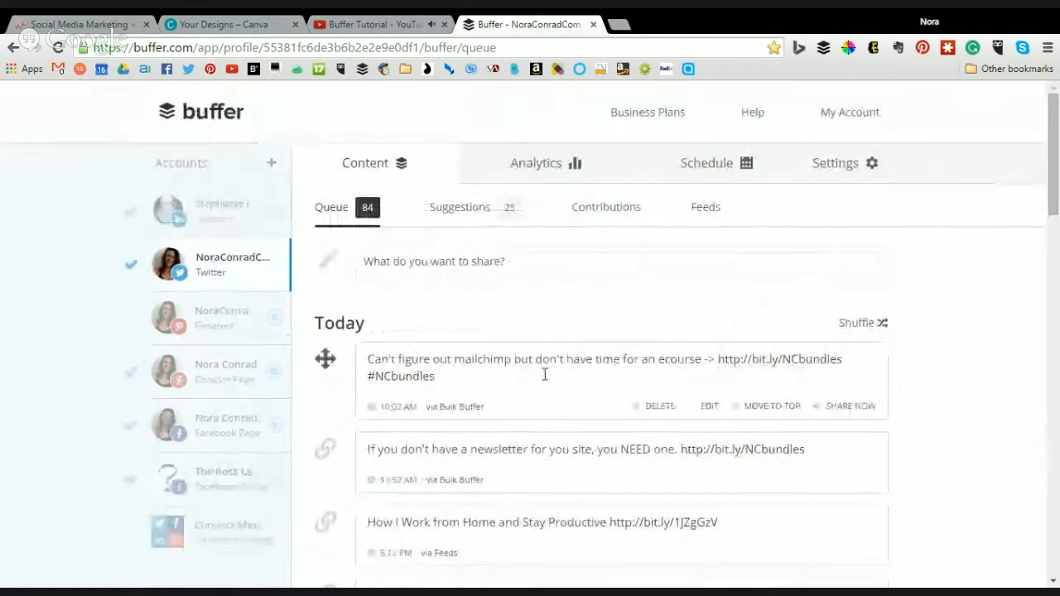
scroll(539, 359, down, 3)
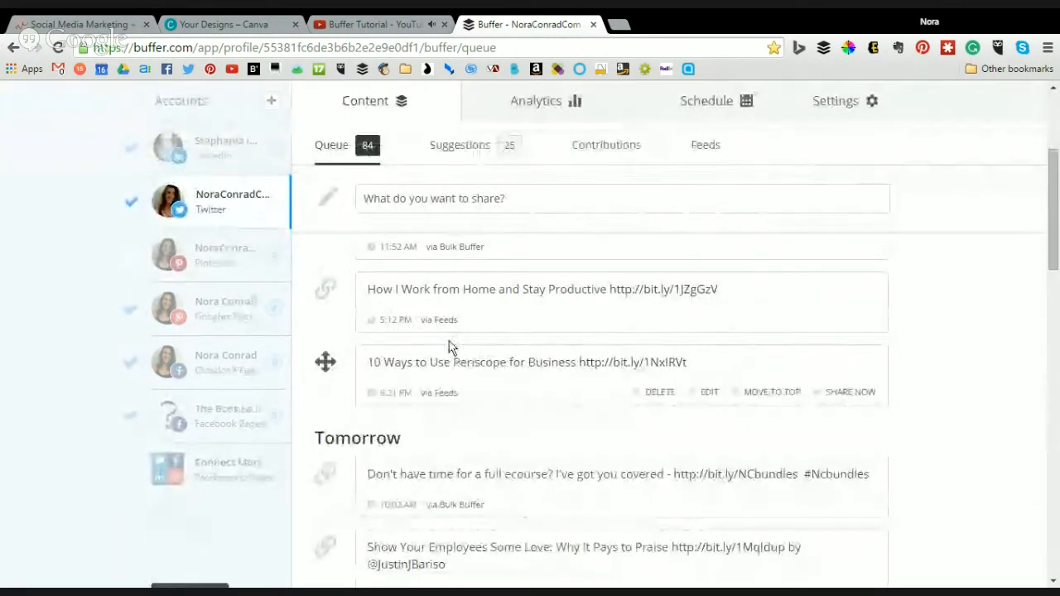
scroll(568, 331, up, 2)
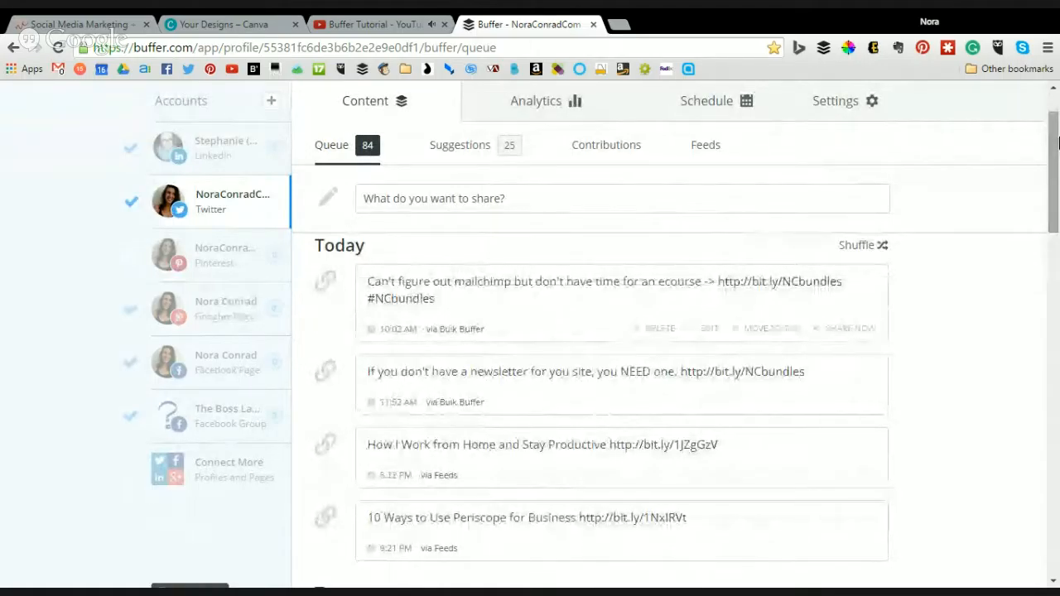
mouse_move(329, 284)
mouse_down()
mouse_move(336, 377)
mouse_move(359, 276)
mouse_move(350, 286)
mouse_up()
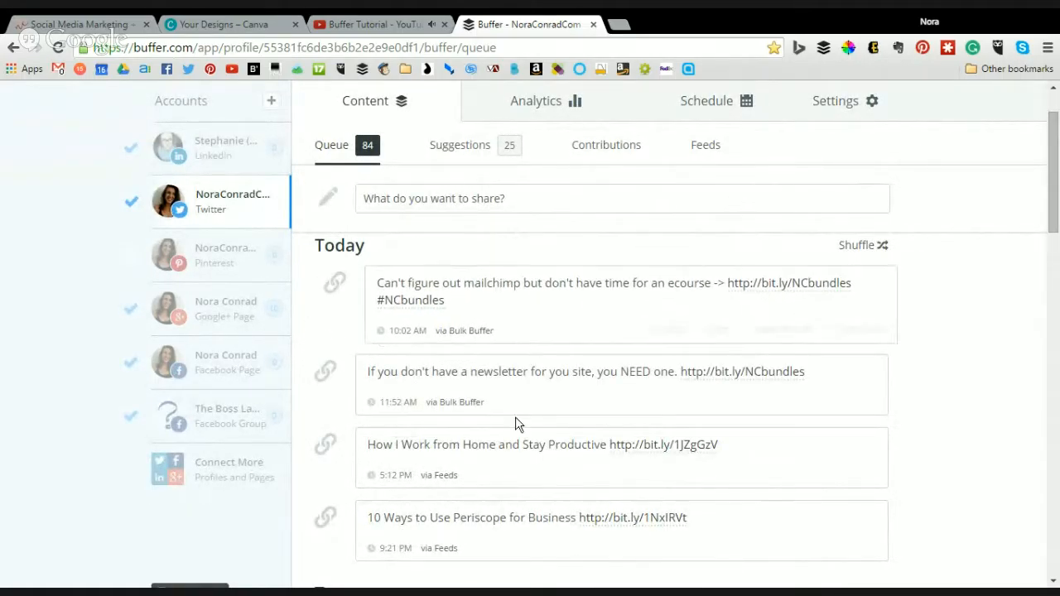
scroll(760, 359, down, 2)
scroll(454, 307, down, 12)
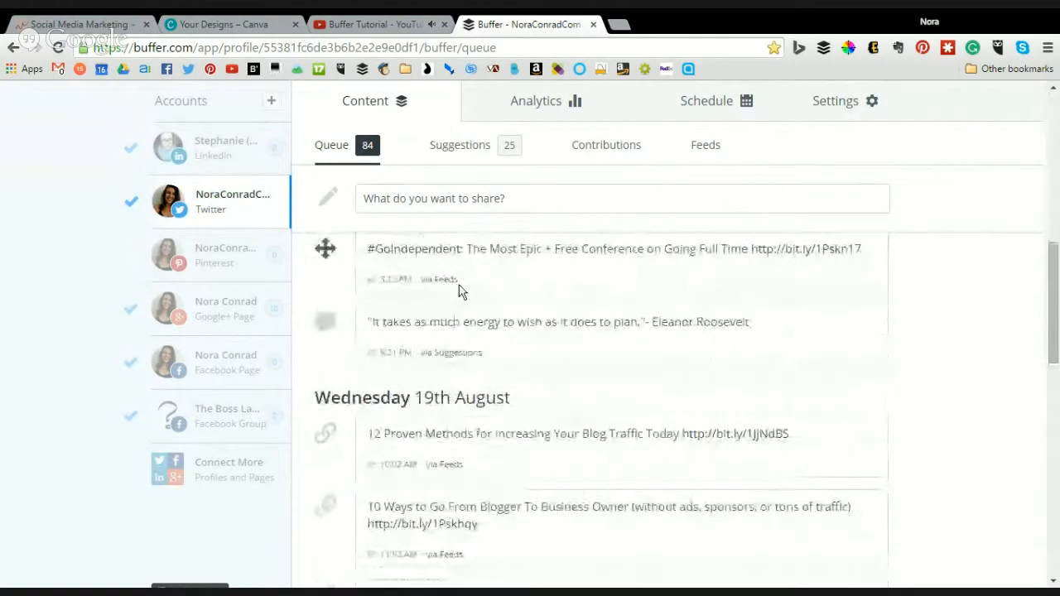
scroll(460, 284, down, 2)
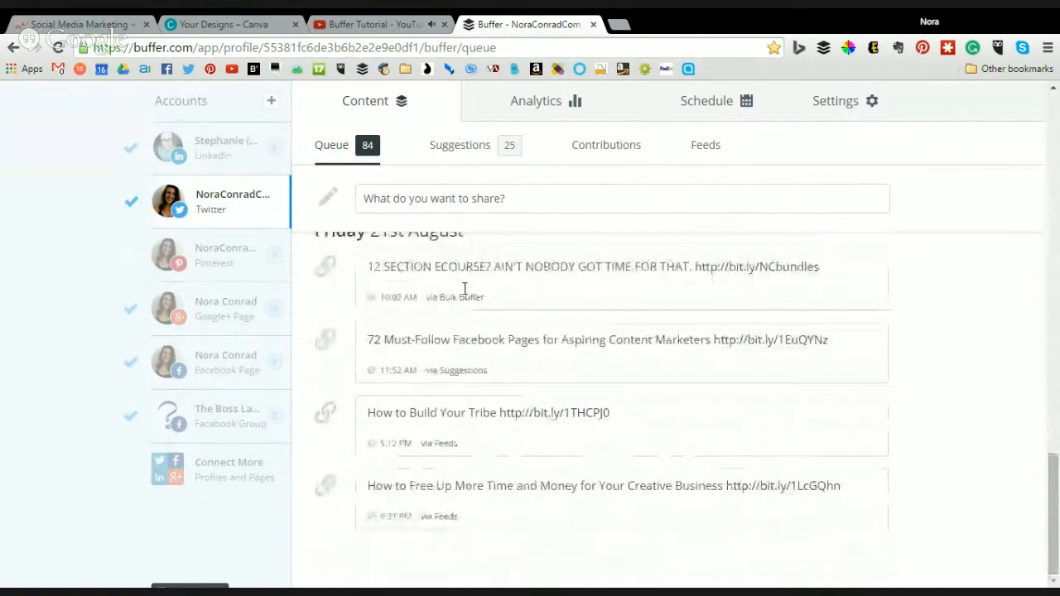
- Compose a new post for the Twitter account and the Google+ page reading "Today's going to be a long day, time fo coffee."
scroll(465, 287, up, 15)
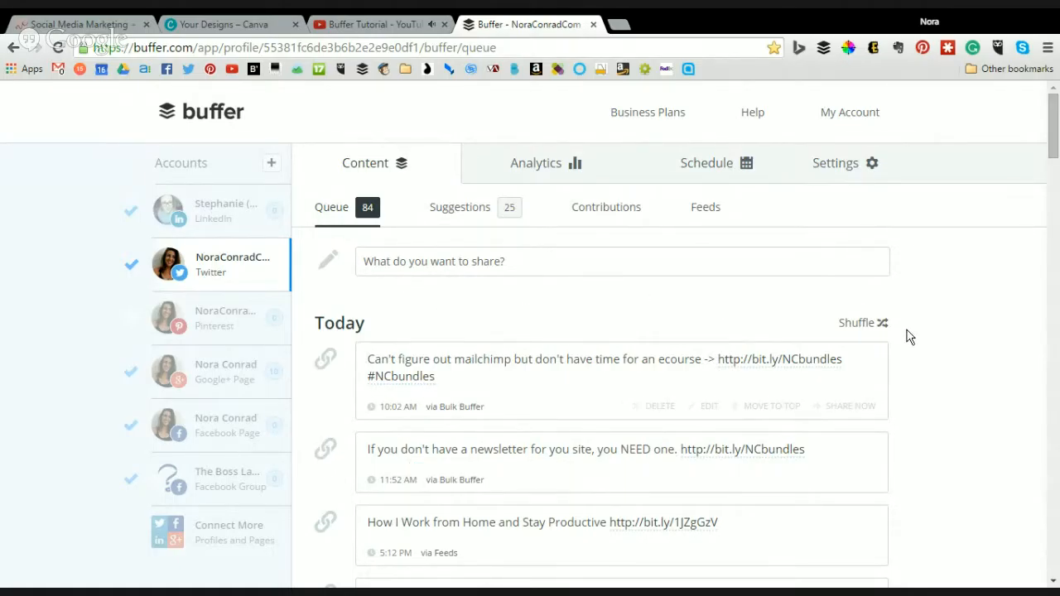
click(424, 261)
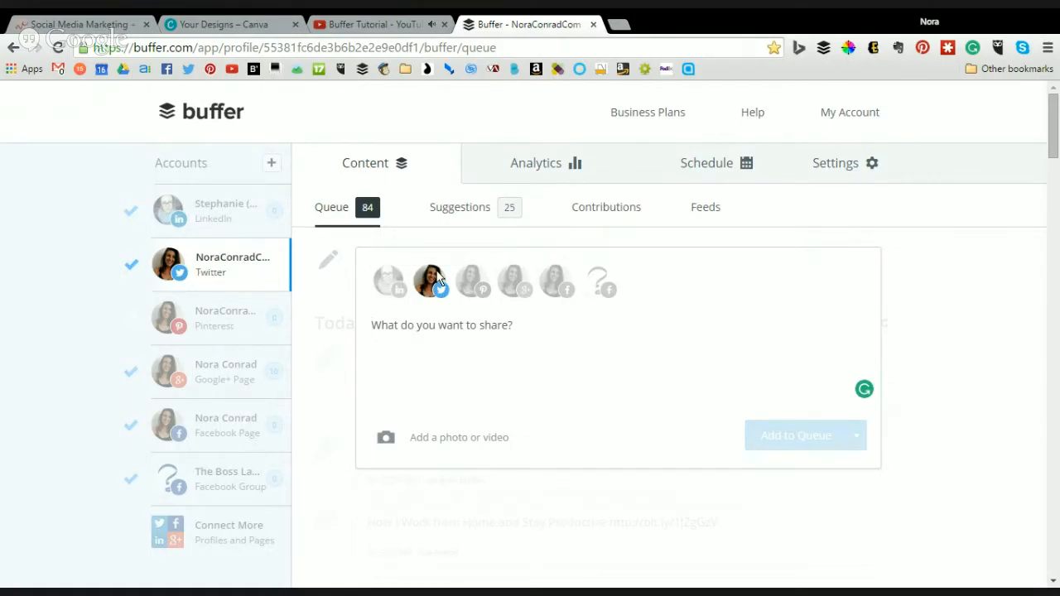
click(524, 287)
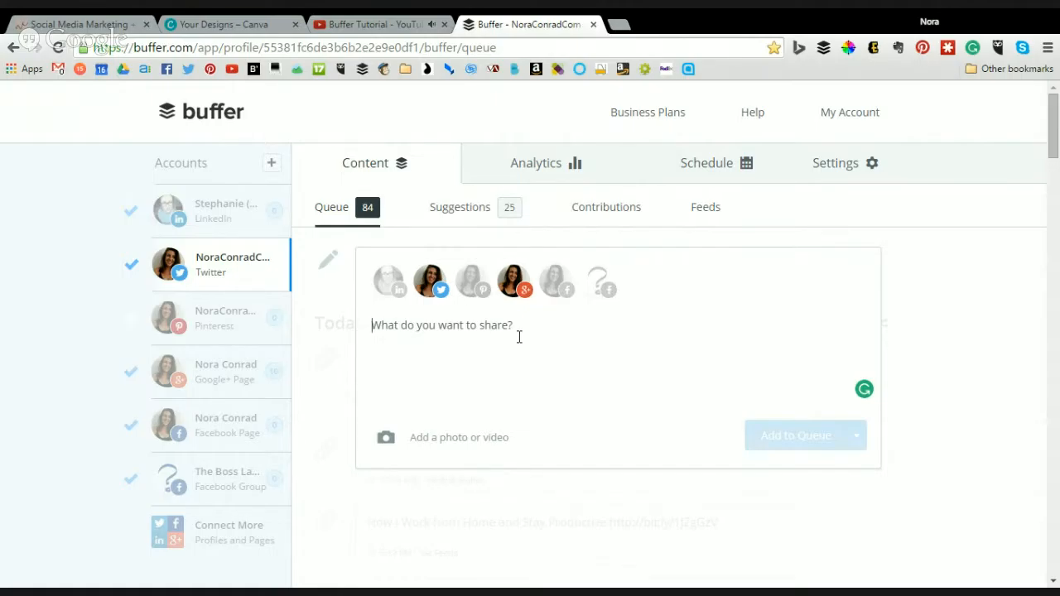
text(Today's)
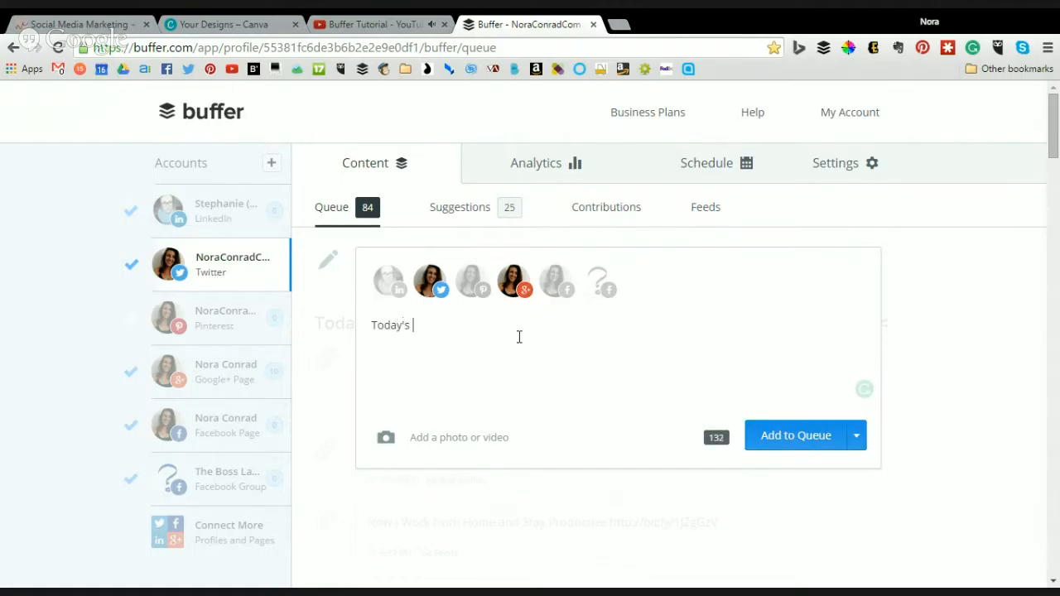
text( going to be a long day)
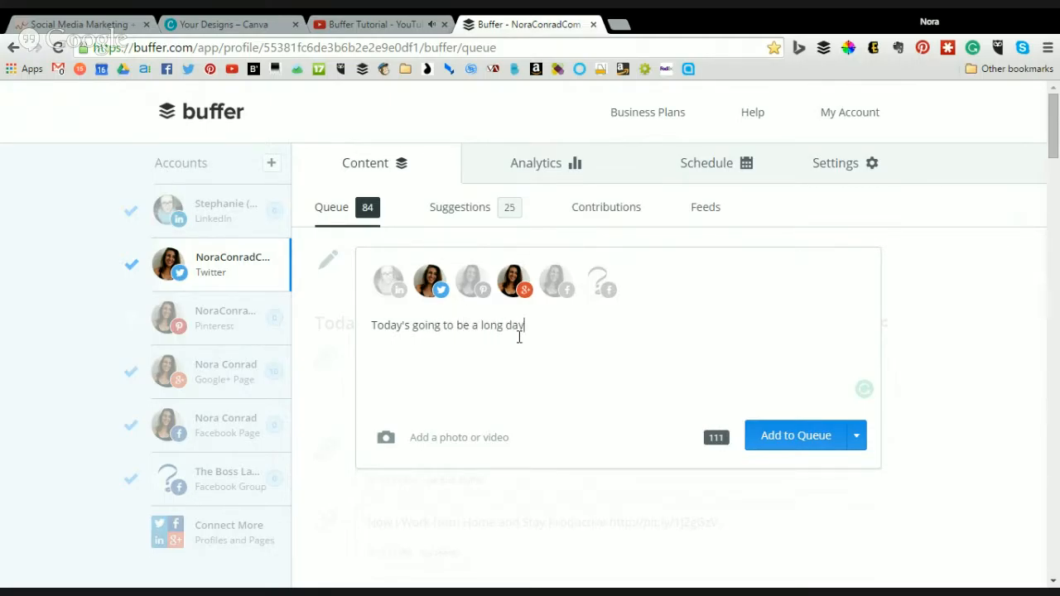
text(. time fo coffee.)
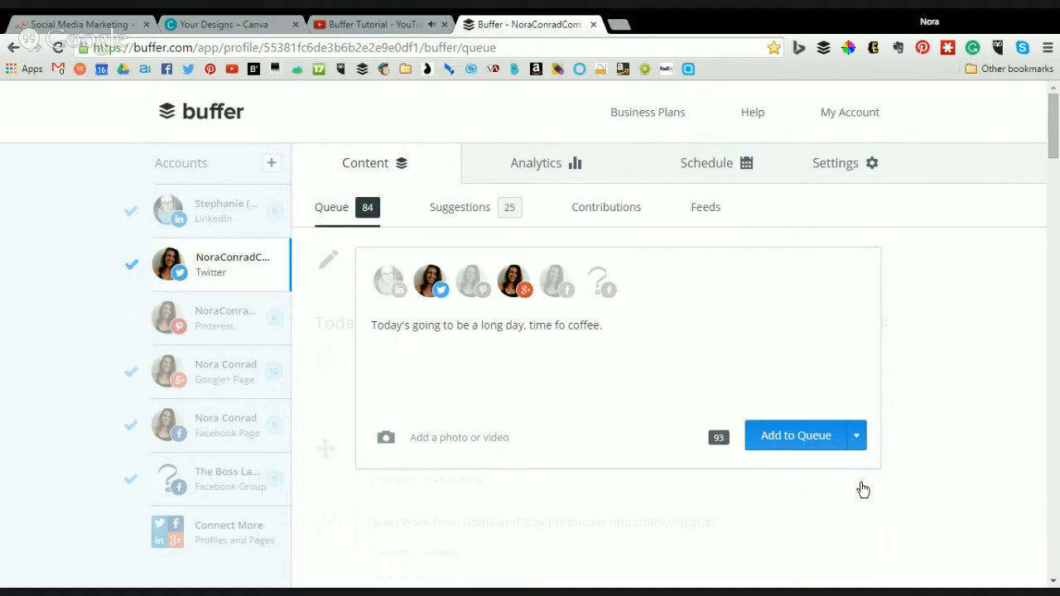
- Look at the draft's alternative publishing options and the date and time picker for scheduling it, and close the composer without posting
click(856, 440)
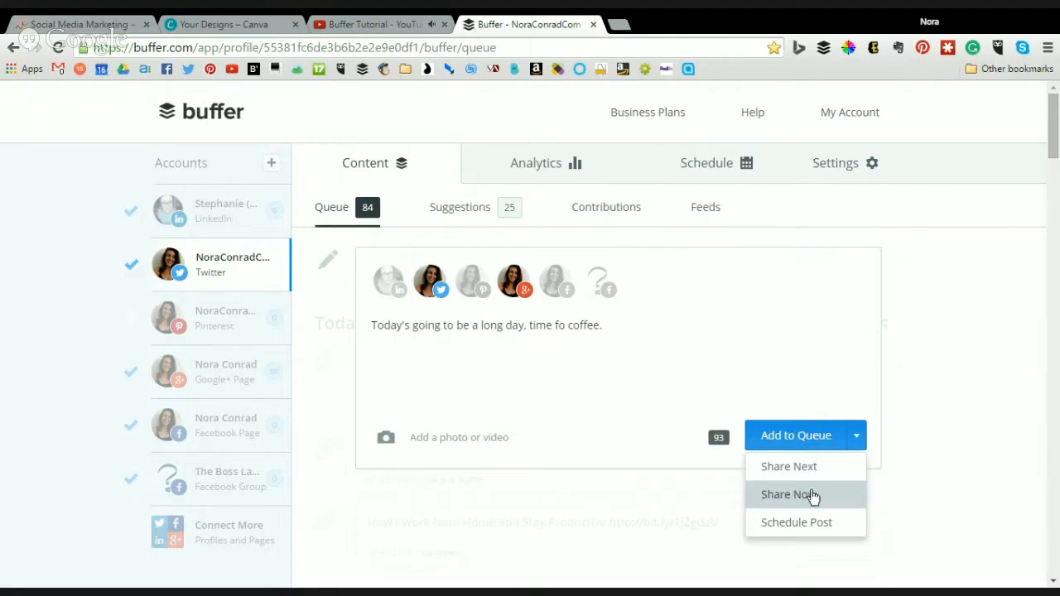
click(831, 531)
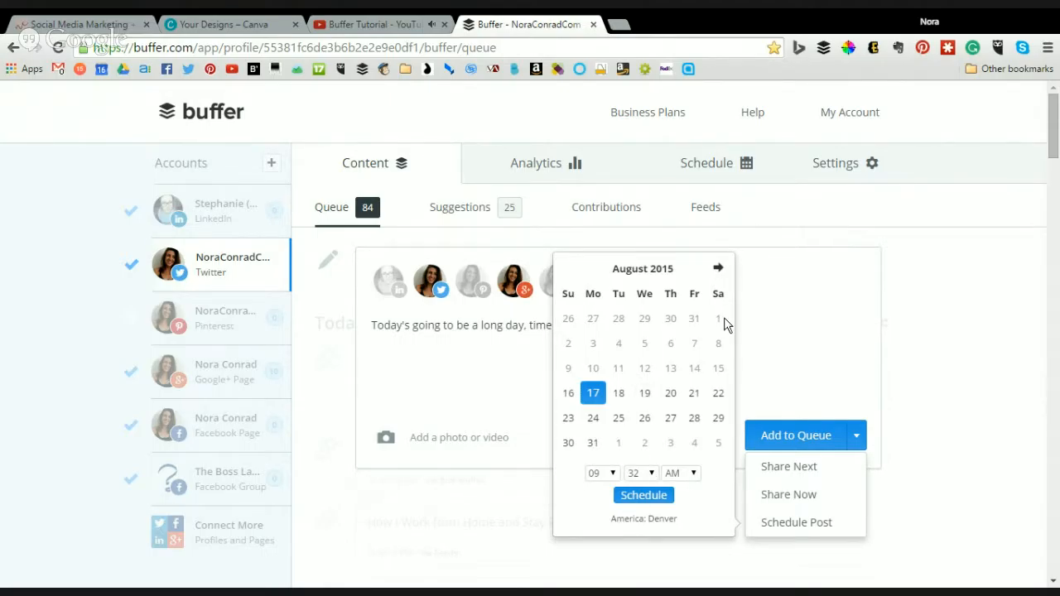
click(953, 374)
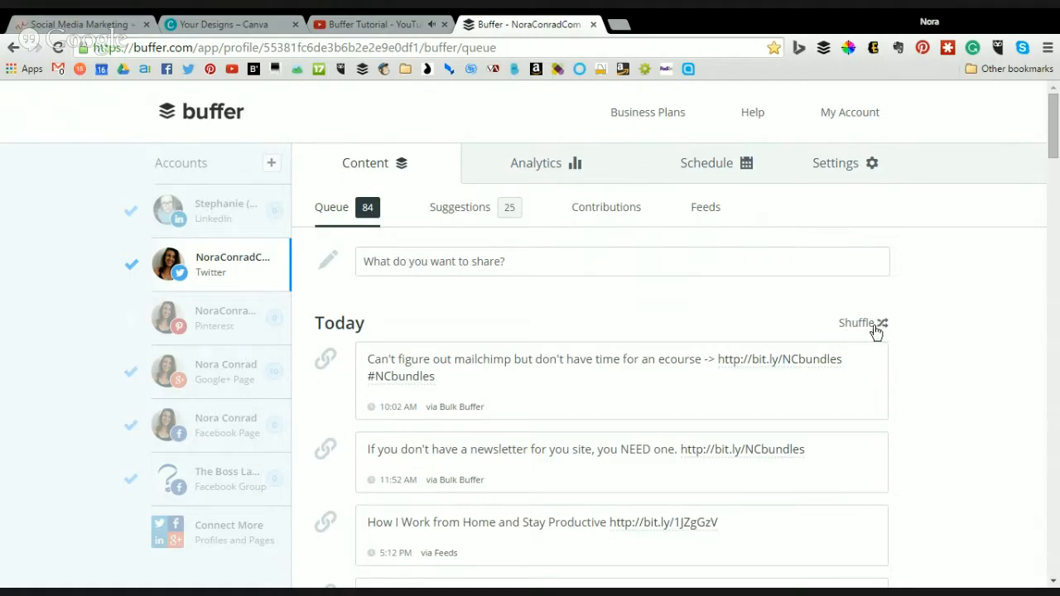
- Look over the actions on today's first queued post, and reopen the unsent draft briefly before closing it again
mouse_move(686, 367)
mouse_move(593, 383)
mouse_move(530, 393)
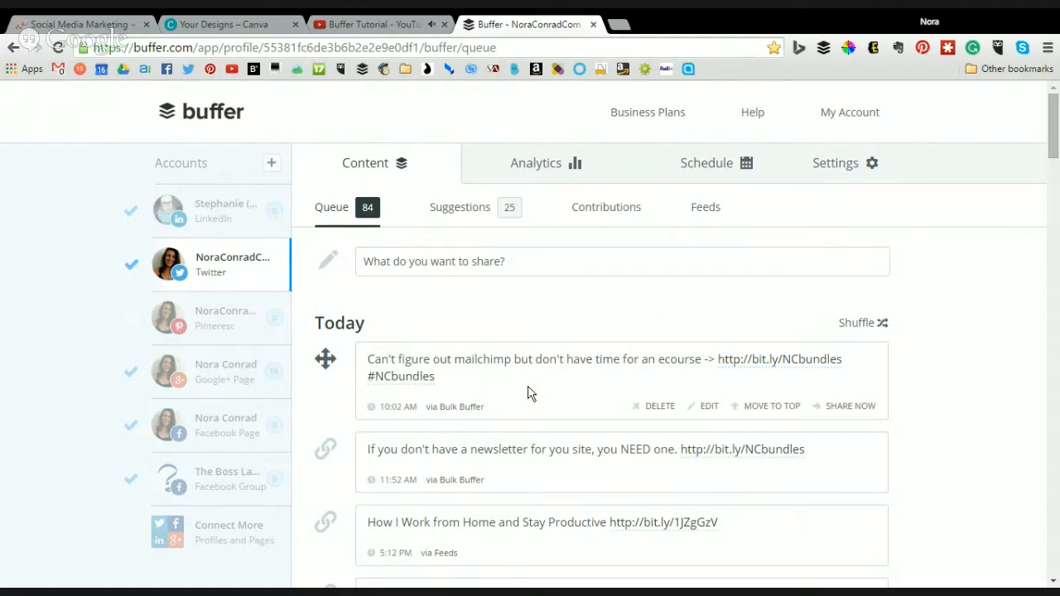
click(464, 260)
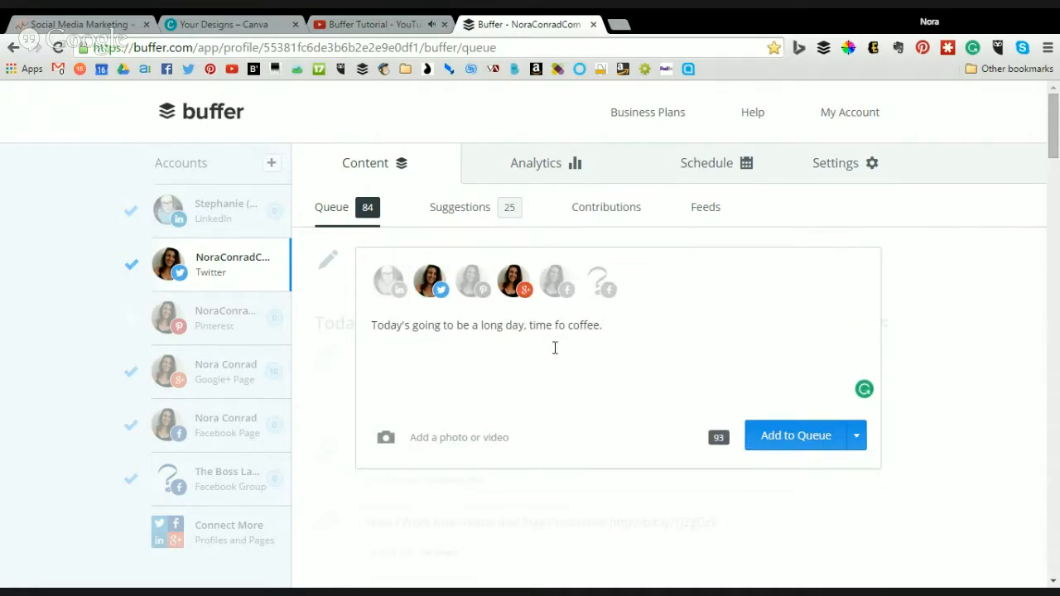
click(988, 338)
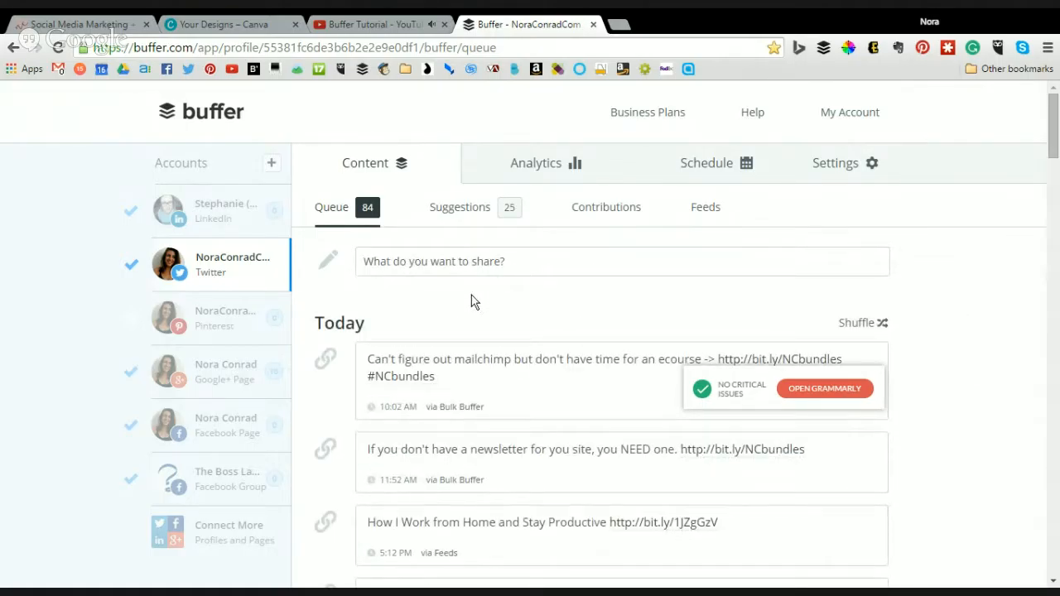
- Add the Frank Gehry quote about best work from the content suggestions to the Twitter queue
click(489, 215)
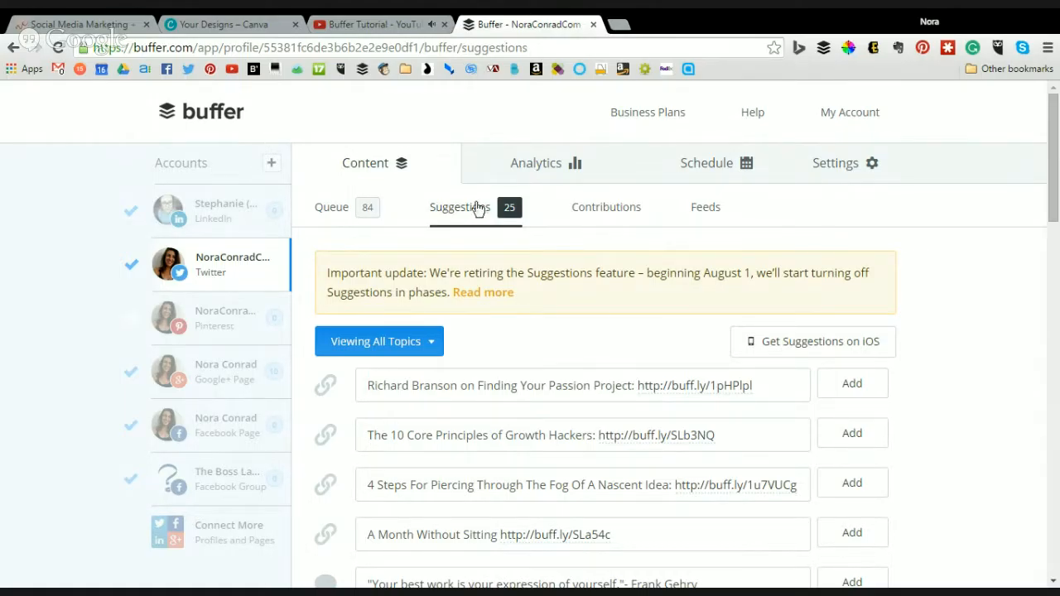
scroll(948, 385, down, 1)
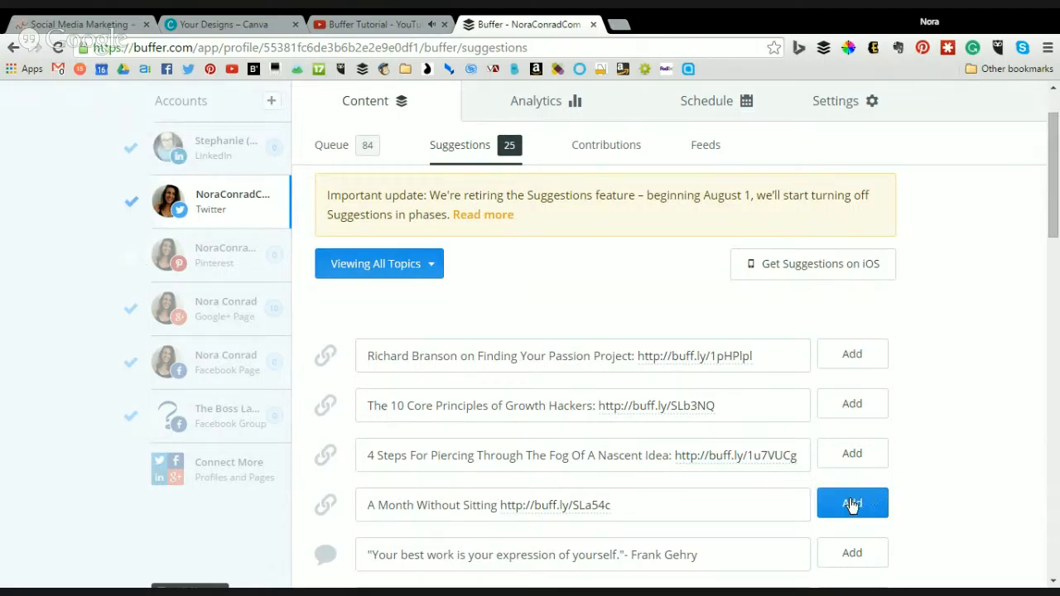
scroll(795, 457, down, 3)
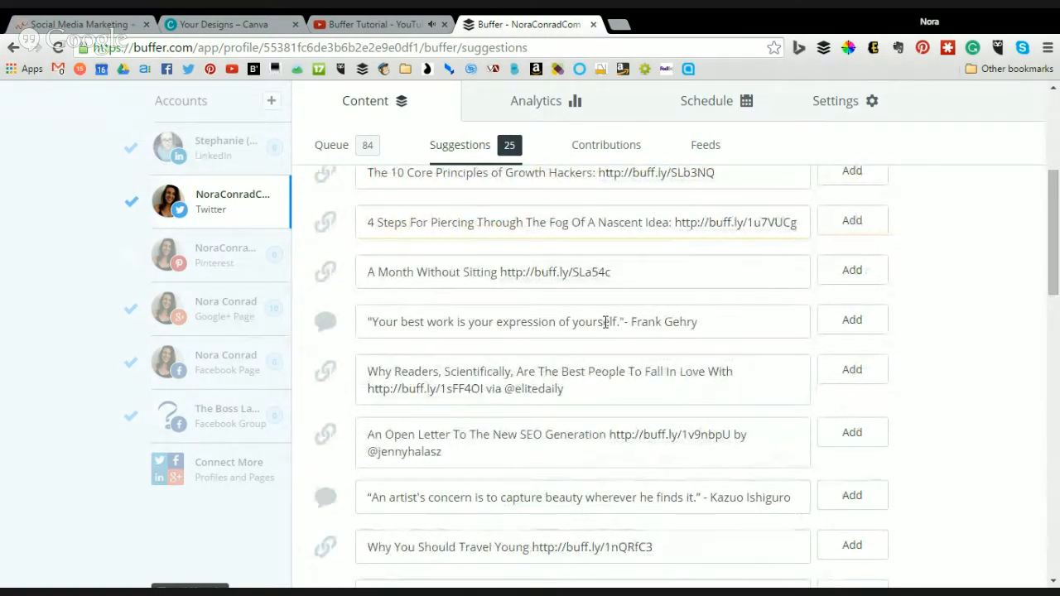
click(841, 329)
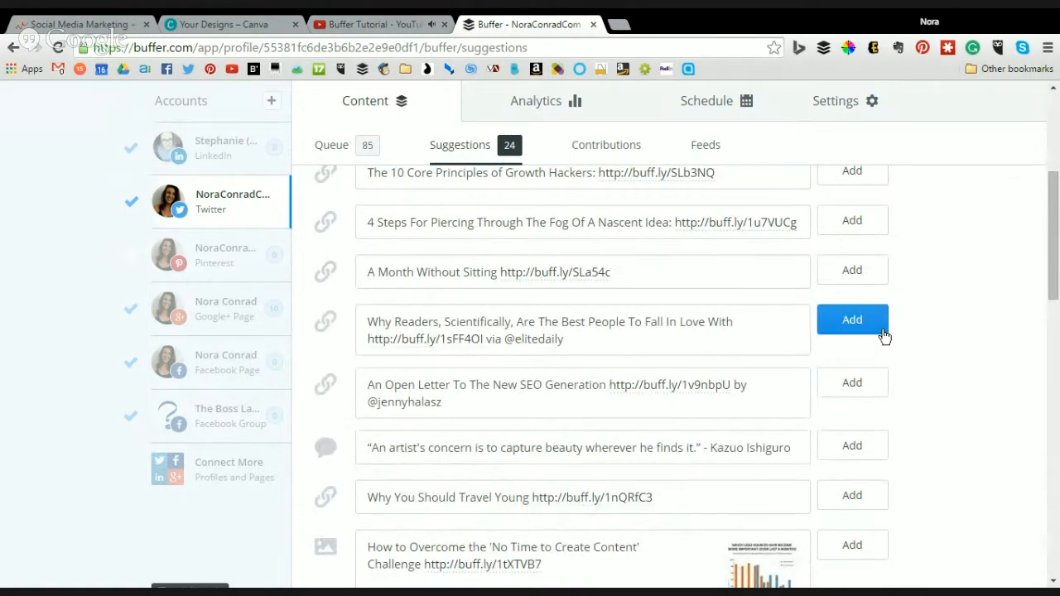
- Look at the Twitter account's Contributions page and its list of feed posts
scroll(541, 359, up, 4)
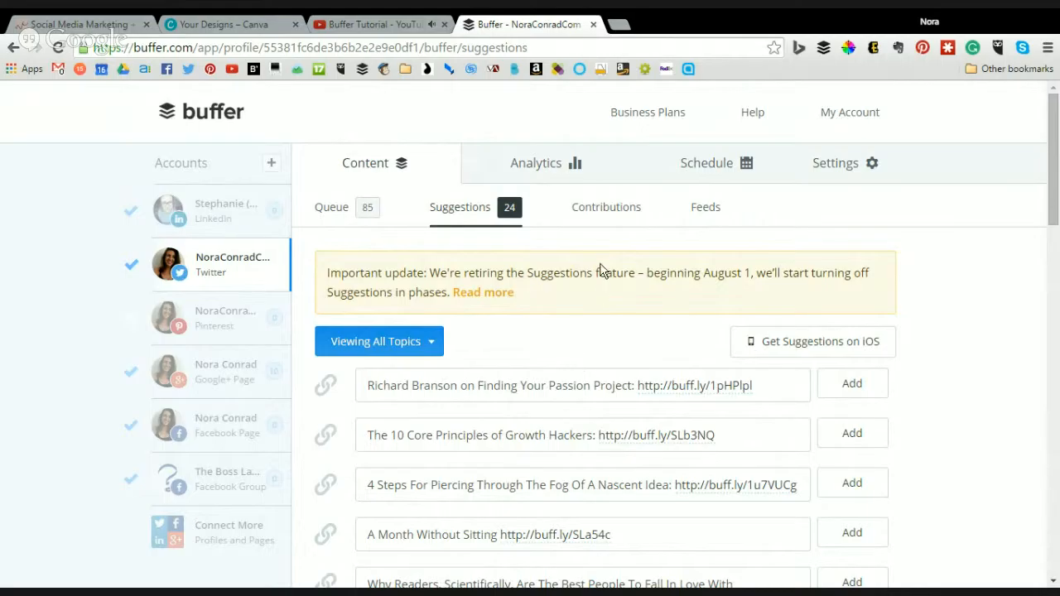
click(625, 218)
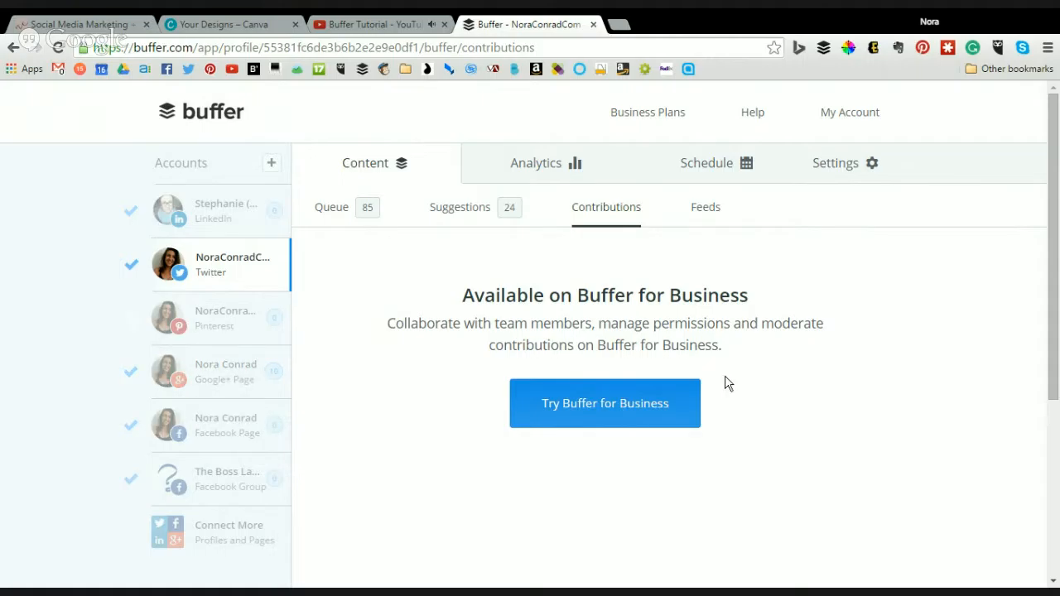
click(705, 208)
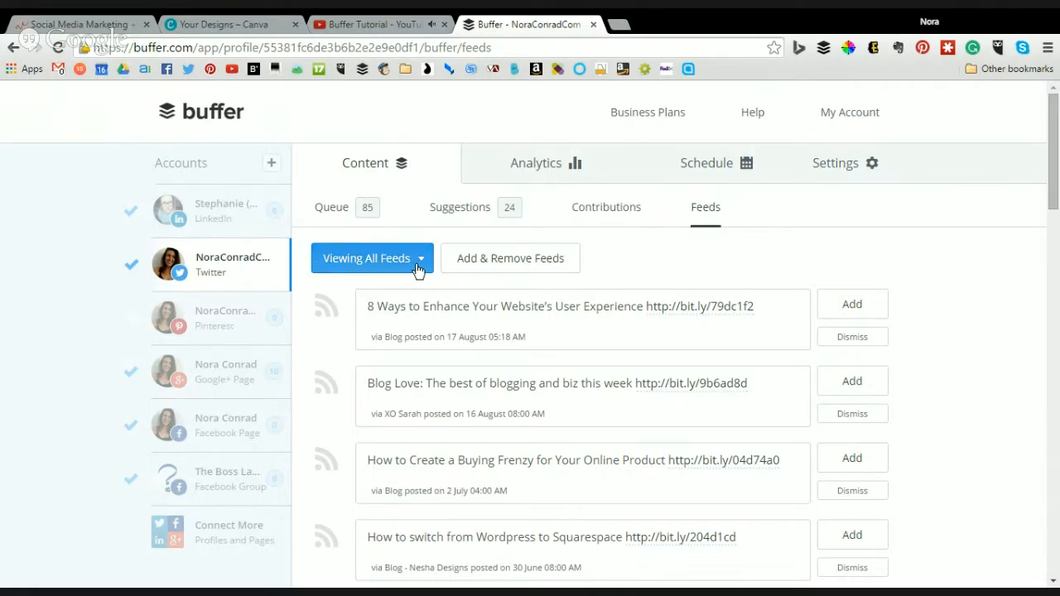
- Open the dialog for adding and removing feeds and review the whole list of subscribed blog feeds
click(513, 262)
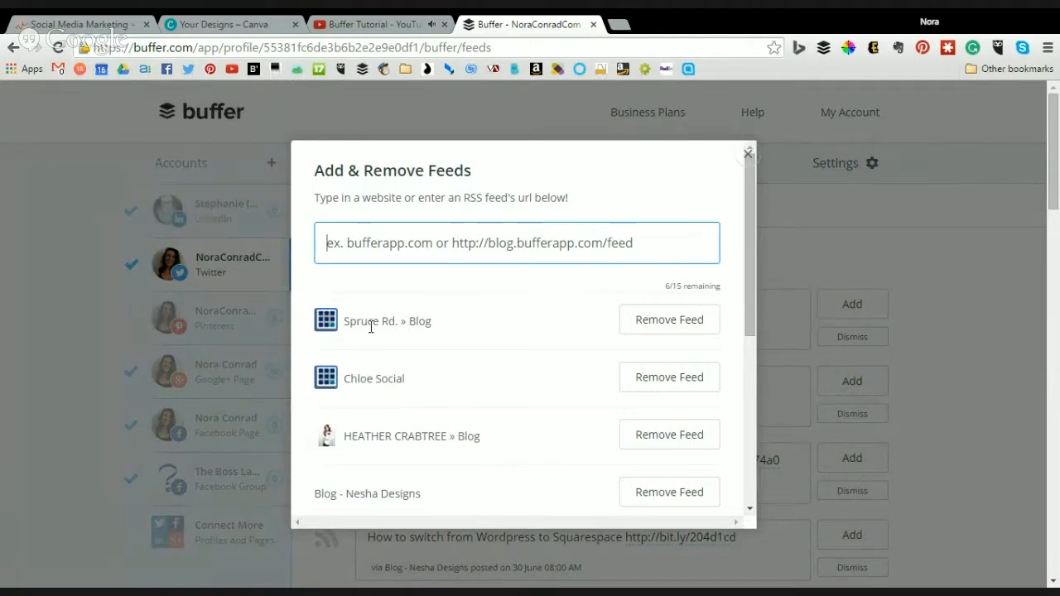
scroll(377, 327, down, 1)
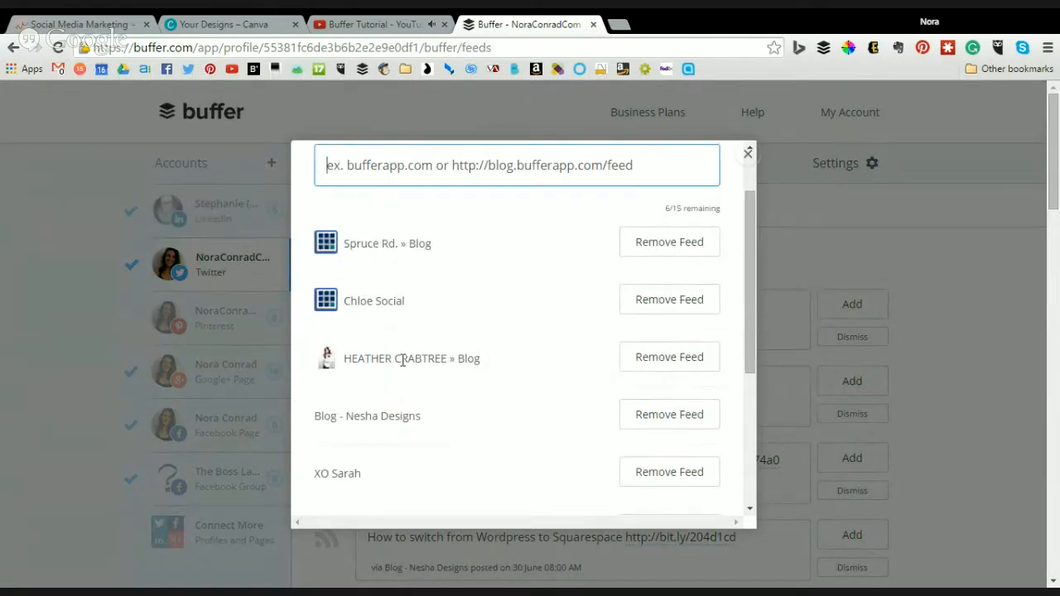
scroll(412, 395, down, 1)
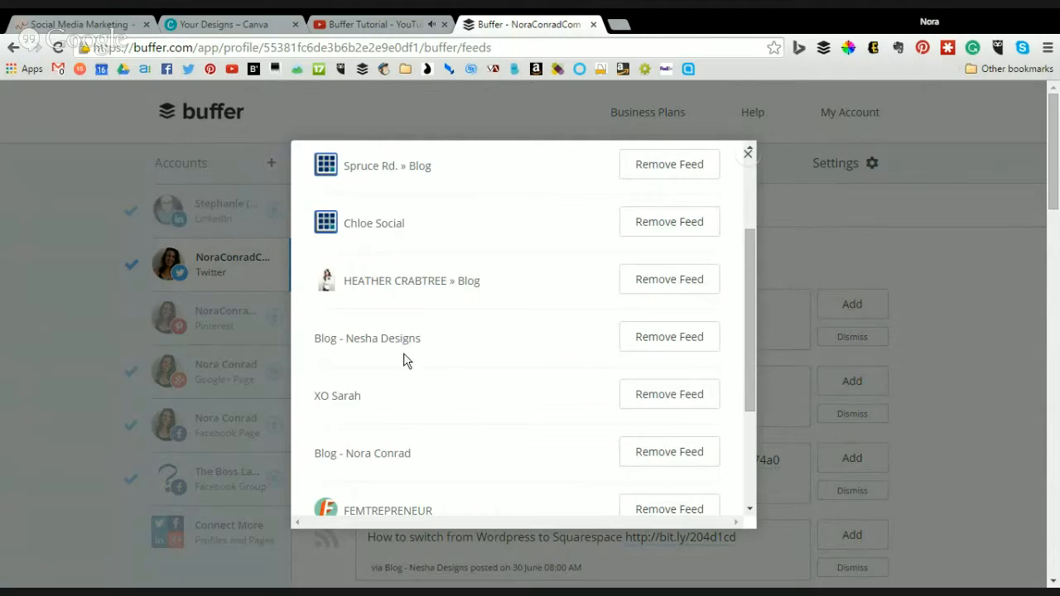
scroll(445, 429, down, 1)
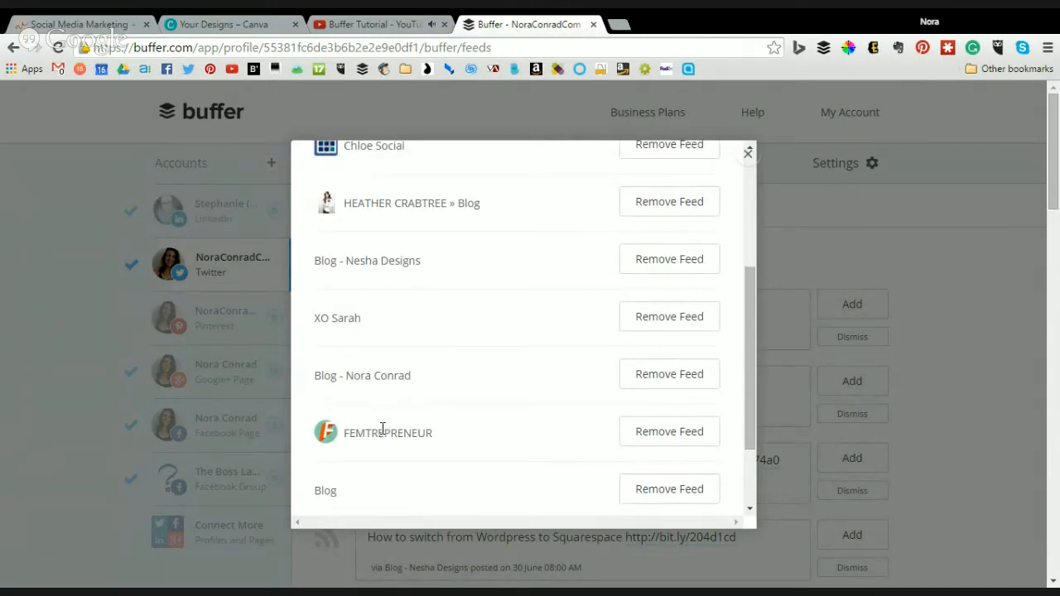
scroll(376, 434, down, 1)
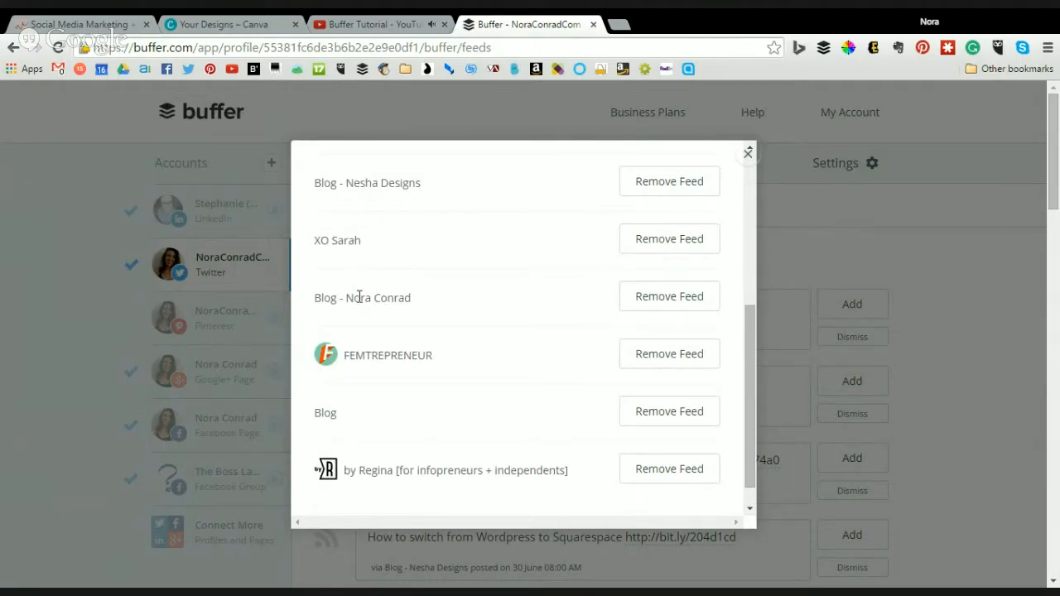
scroll(362, 295, down, 1)
scroll(458, 328, up, 5)
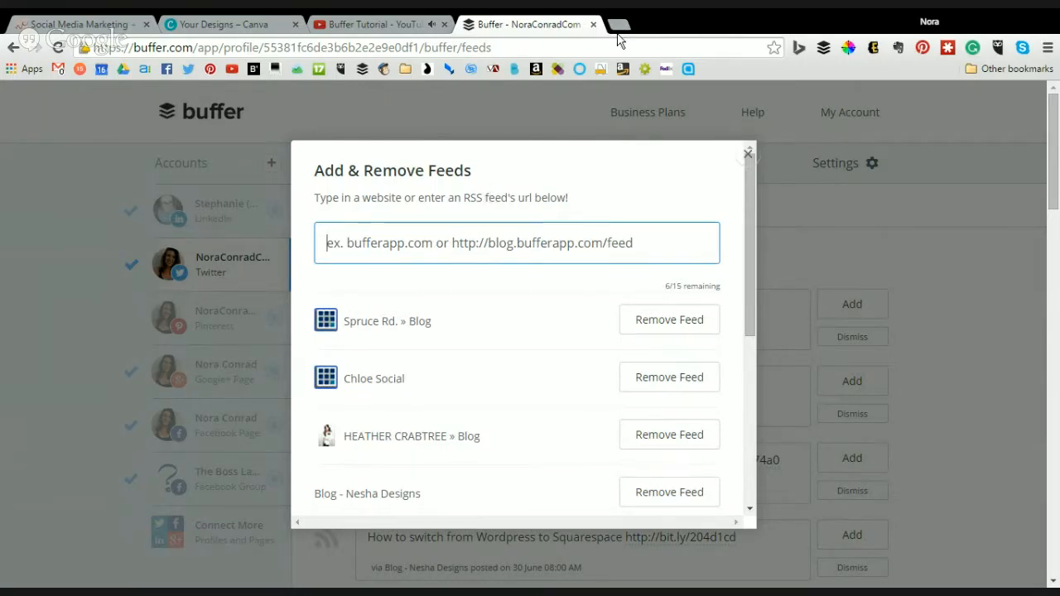
- Load byregina.com/feed in a new browser tab, select its address, and return to Buffer's feed management dialog
click(618, 23)
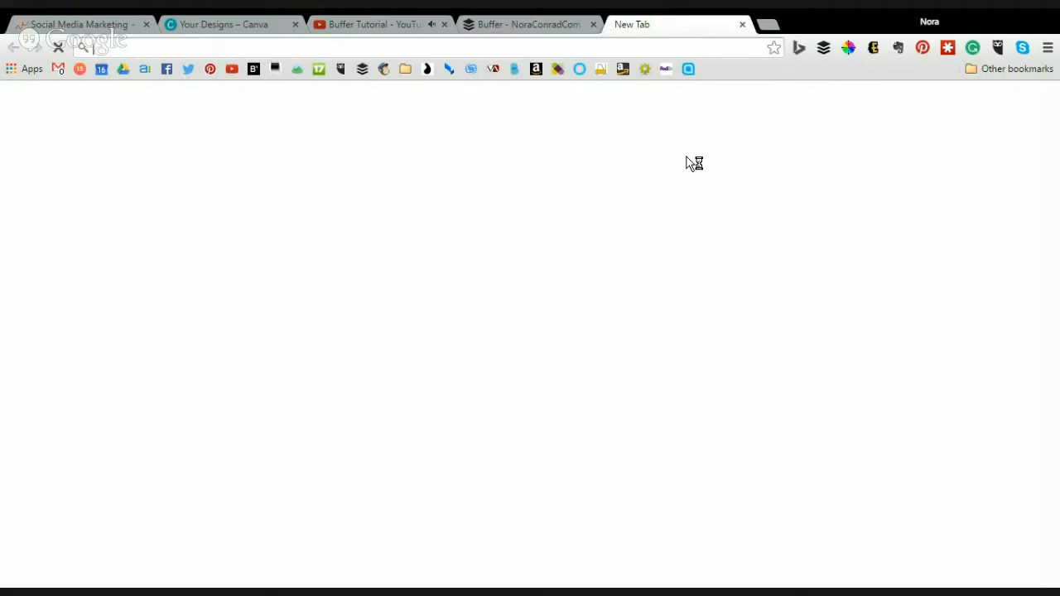
text(by)
key(Right)
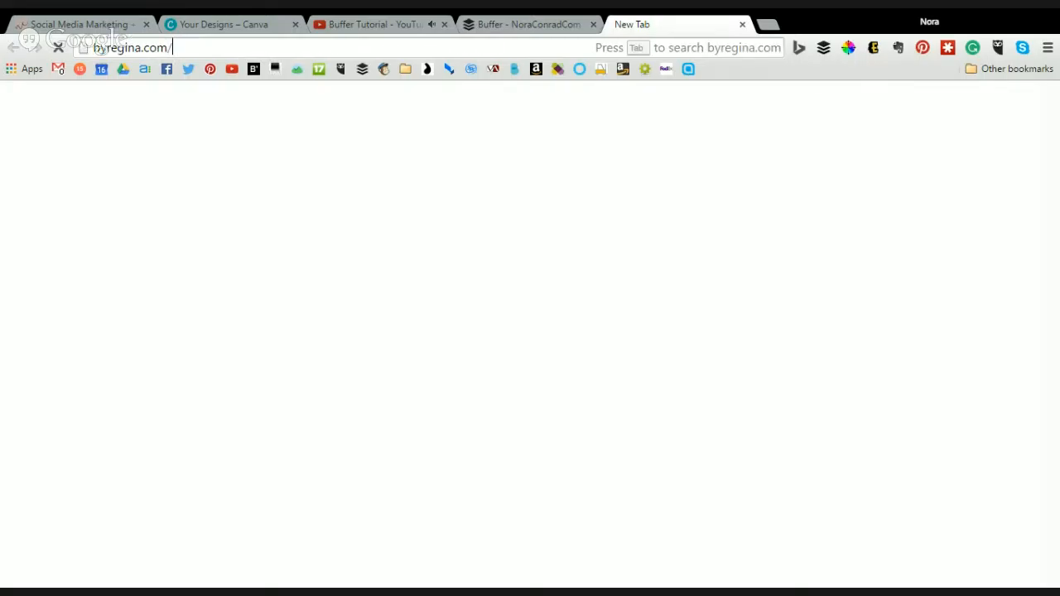
text(/fee)
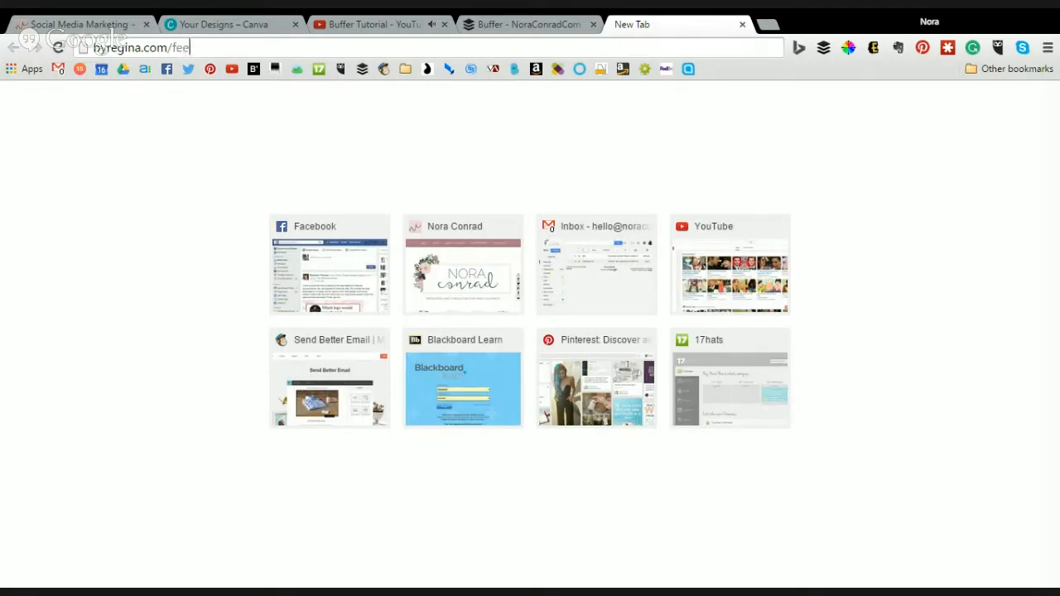
text(d)
key(Return)
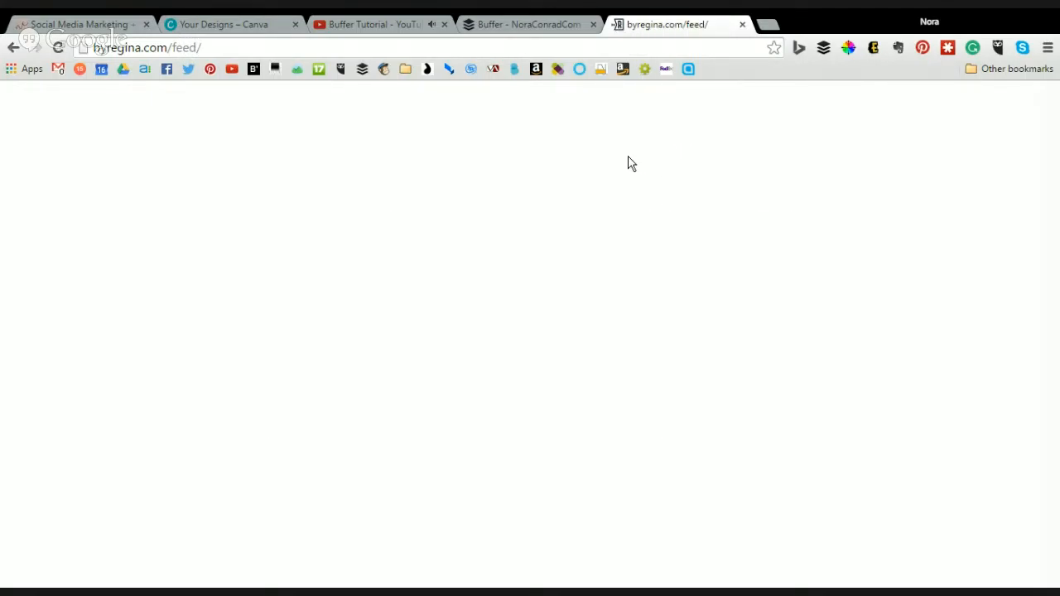
click(142, 47)
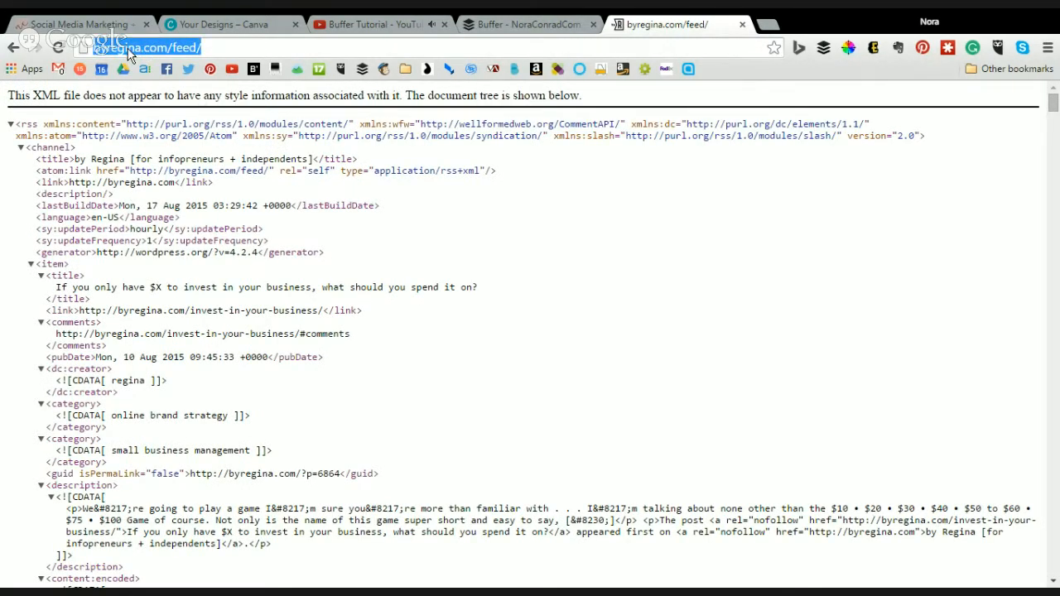
click(481, 19)
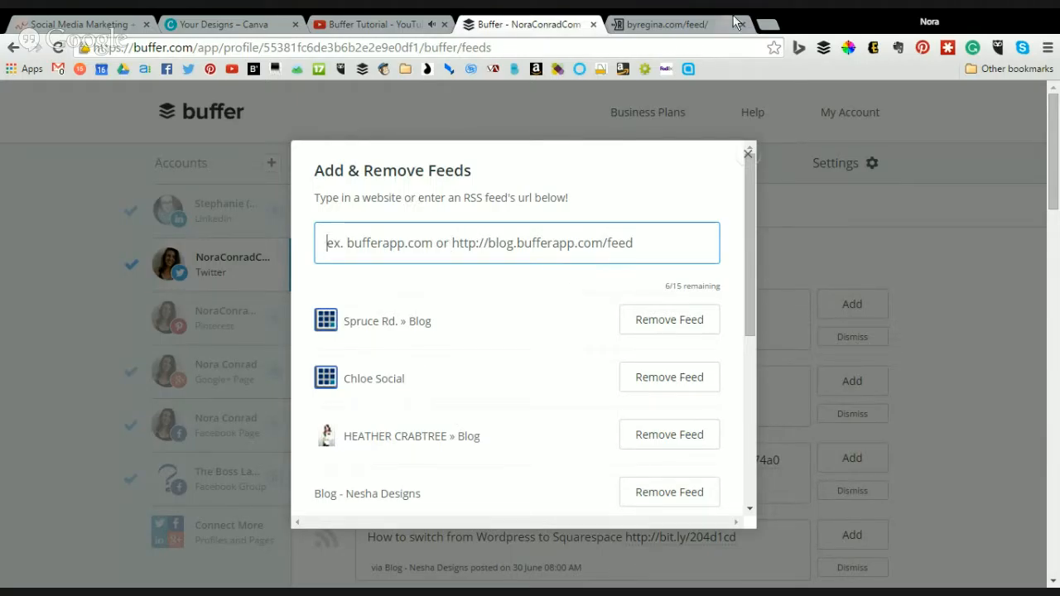
- Load elleandcompanydesign.com/blog?format=rss in the browser tab that shows the byregina.com feed
click(675, 24)
click(321, 45)
double_click(321, 45)
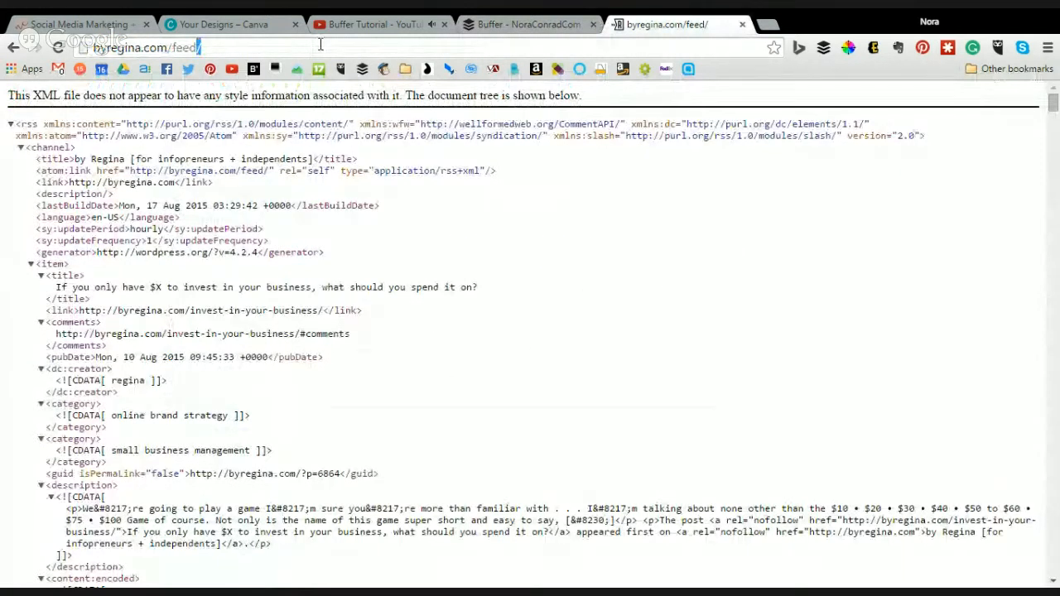
triple_click(320, 45)
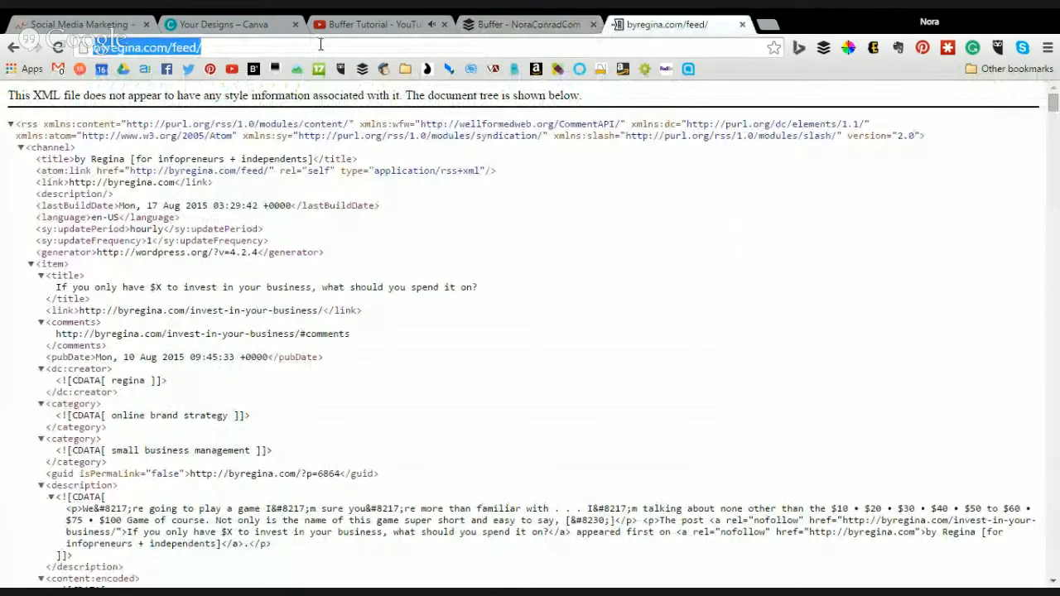
text(elle)
key(Right)
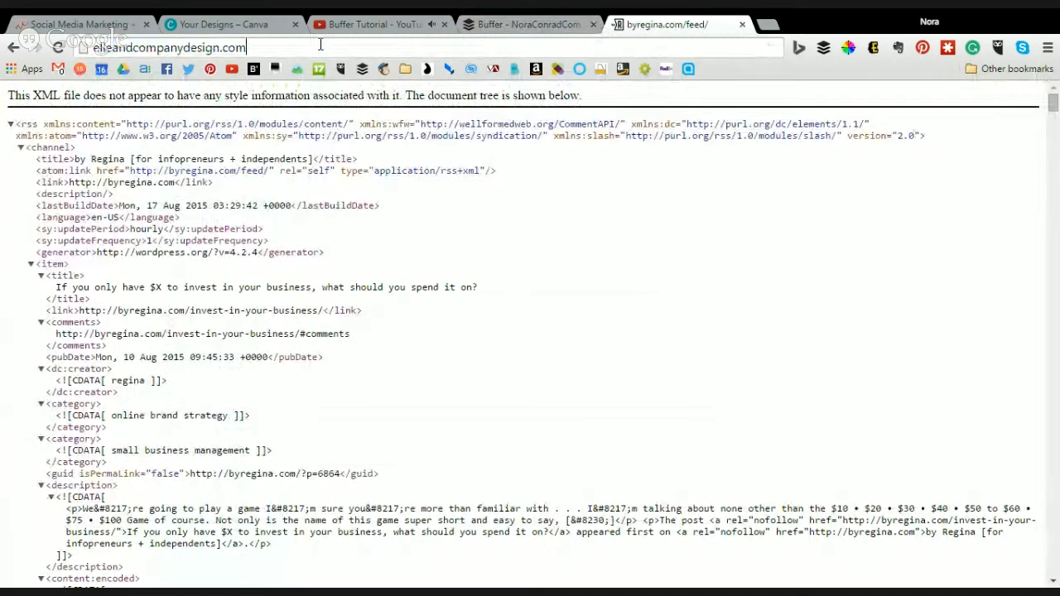
text(/blog)
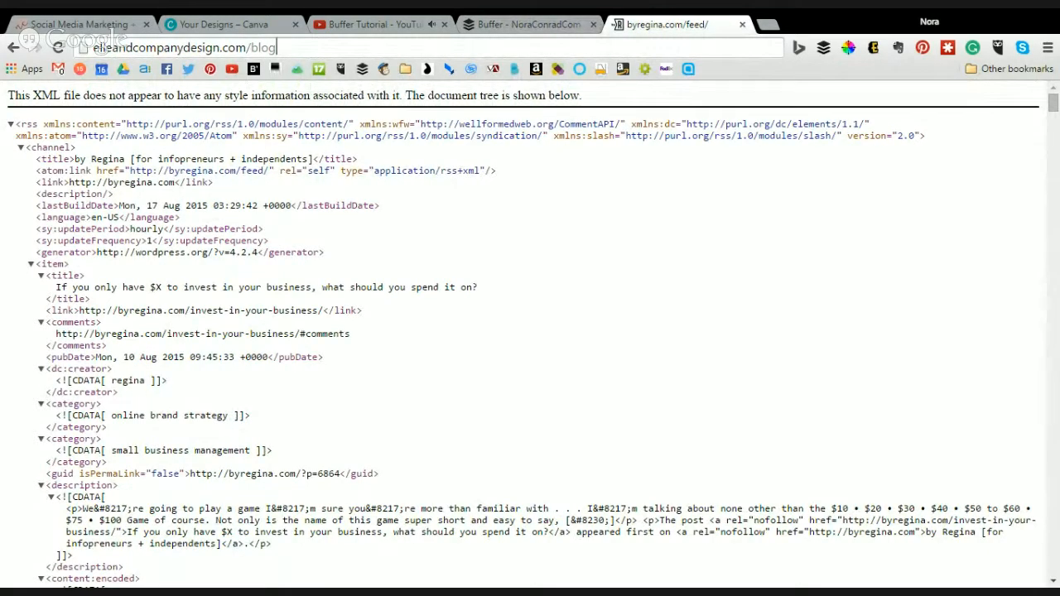
text(?format=rss)
key(Return)
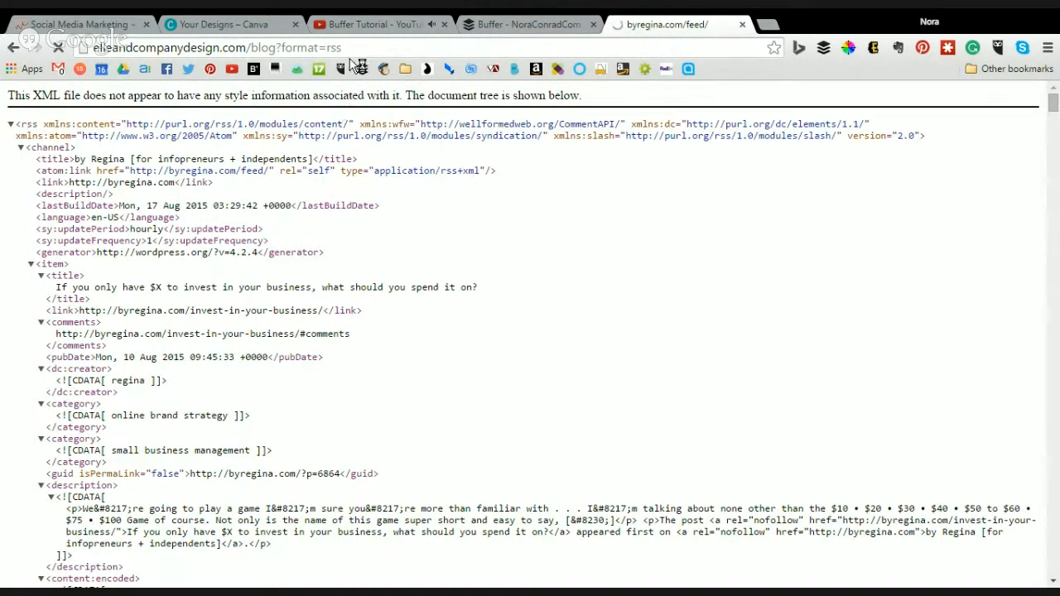
- Highlight the ?format=rss ending in the address of the Elle and Company blog feed
click(346, 47)
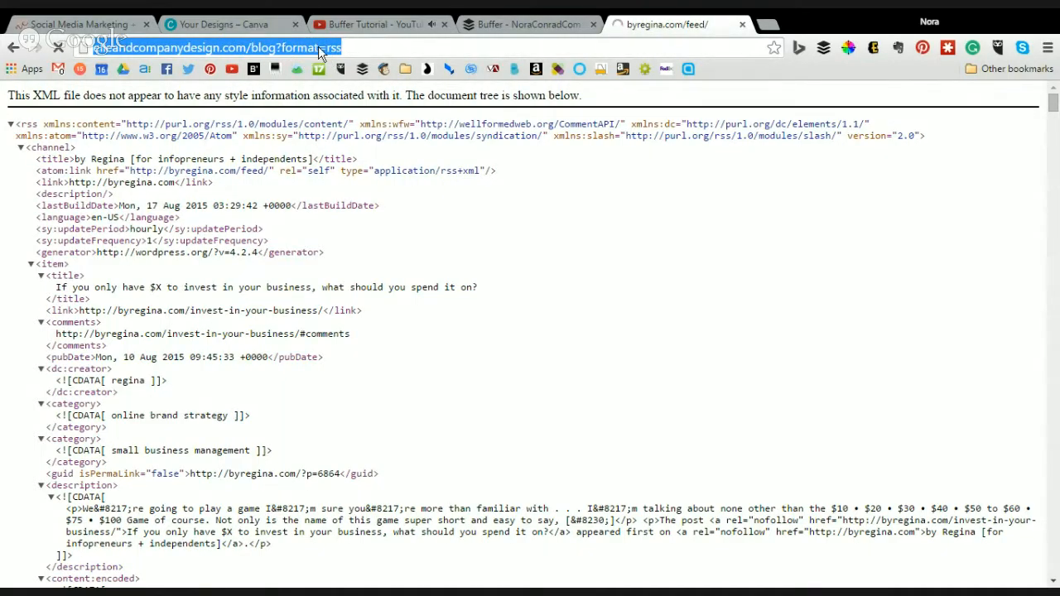
click(255, 49)
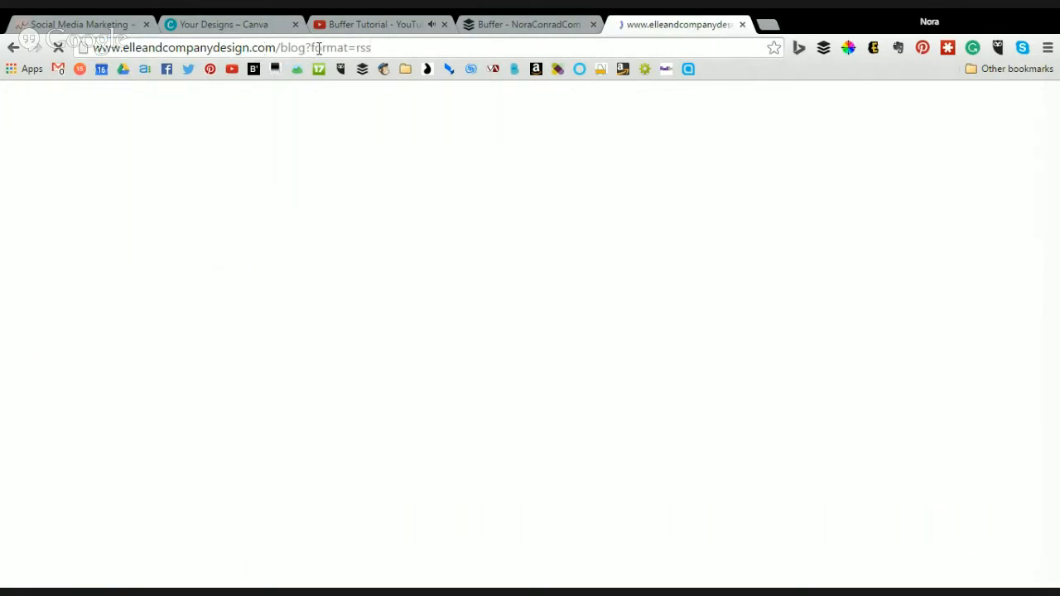
drag(304, 48, 374, 47)
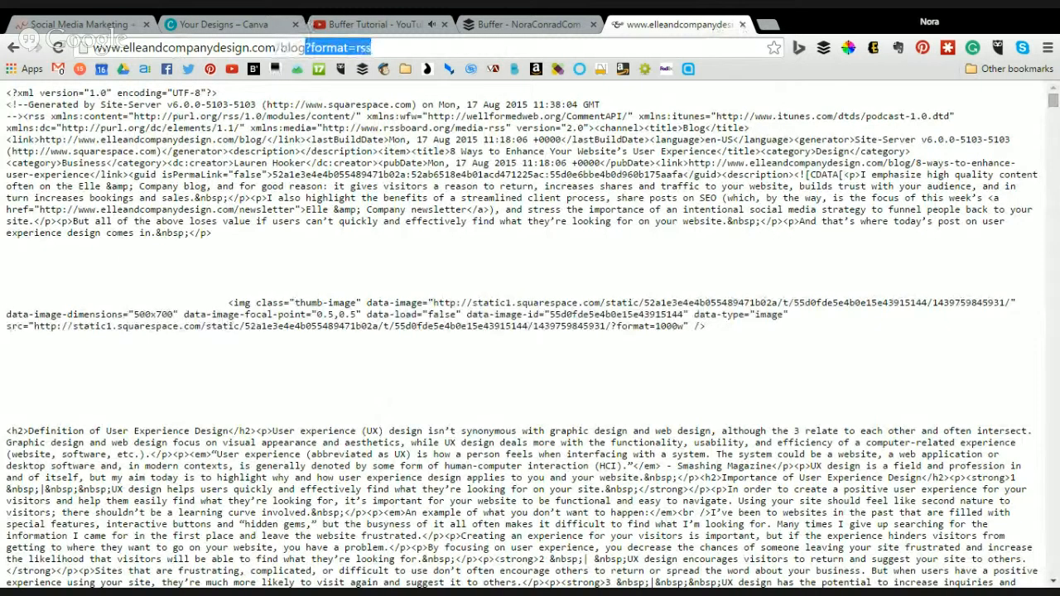
- Close the browser tab with the Elle and Company feed and close Buffer's dialog for adding and removing feeds
click(513, 24)
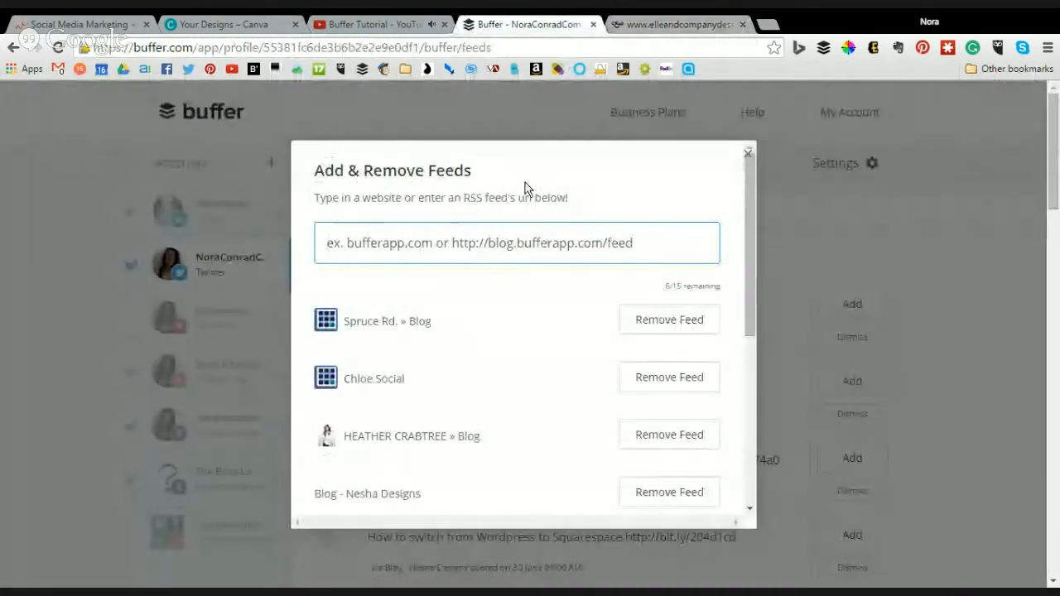
click(622, 25)
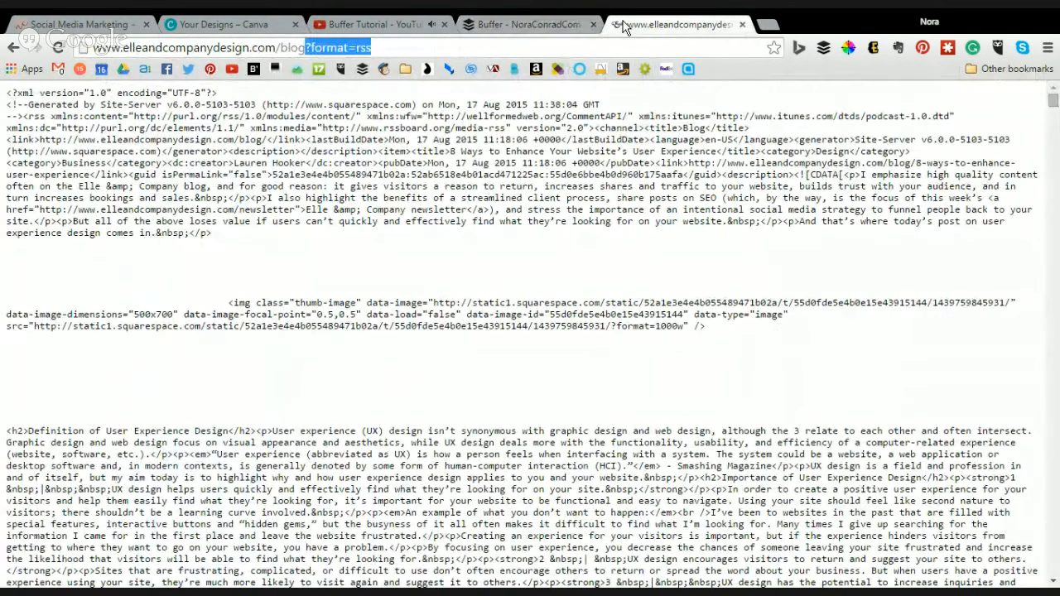
drag(622, 25, 532, 50)
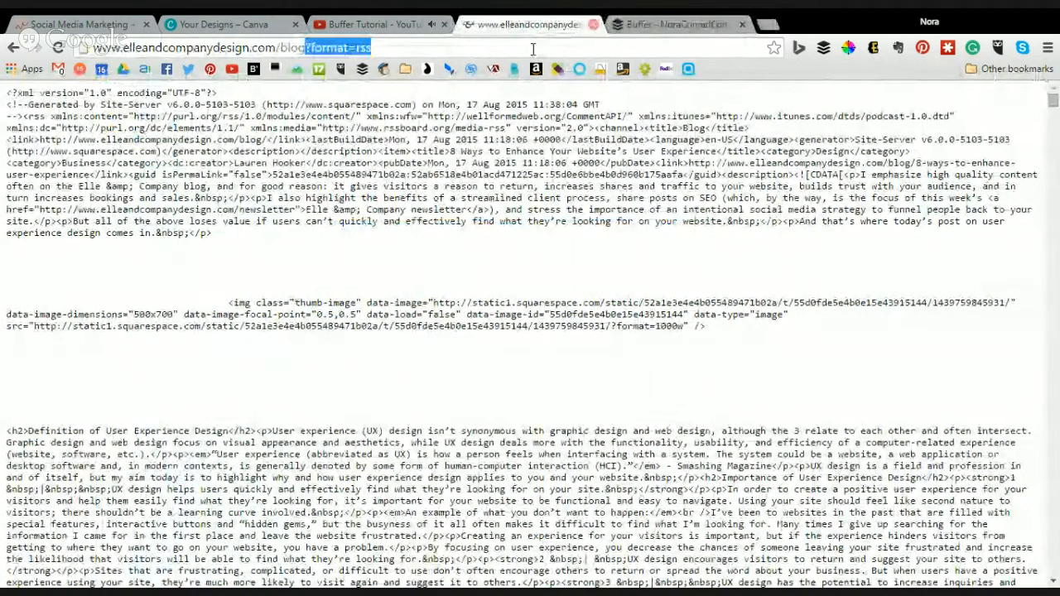
click(592, 25)
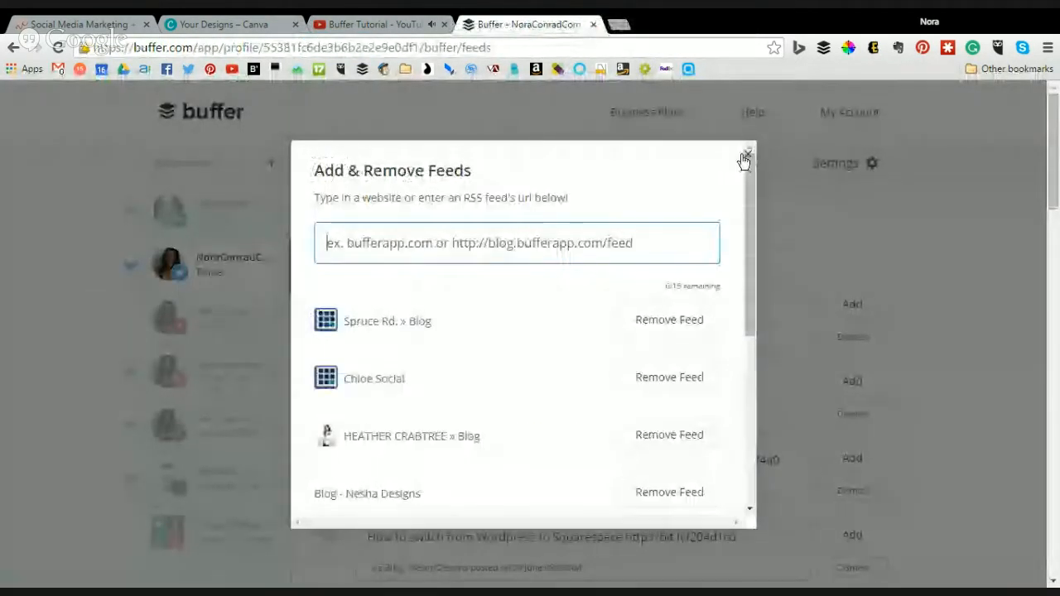
click(1027, 387)
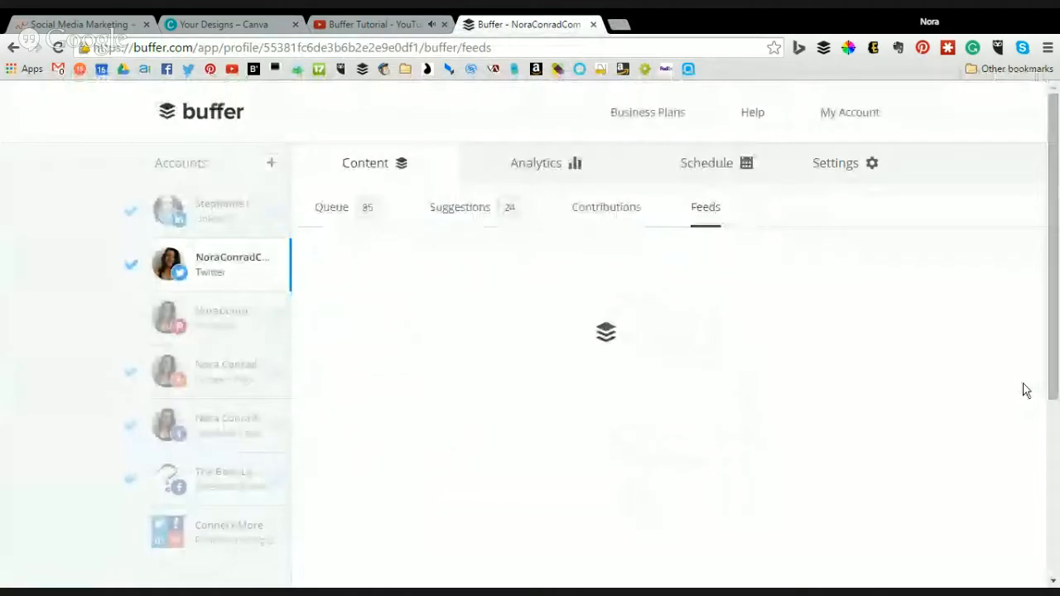
- Dismiss the oldest feed post, "Doors now open for The Shelancers Club!", at the end of the feed list
scroll(1023, 381, down, 2)
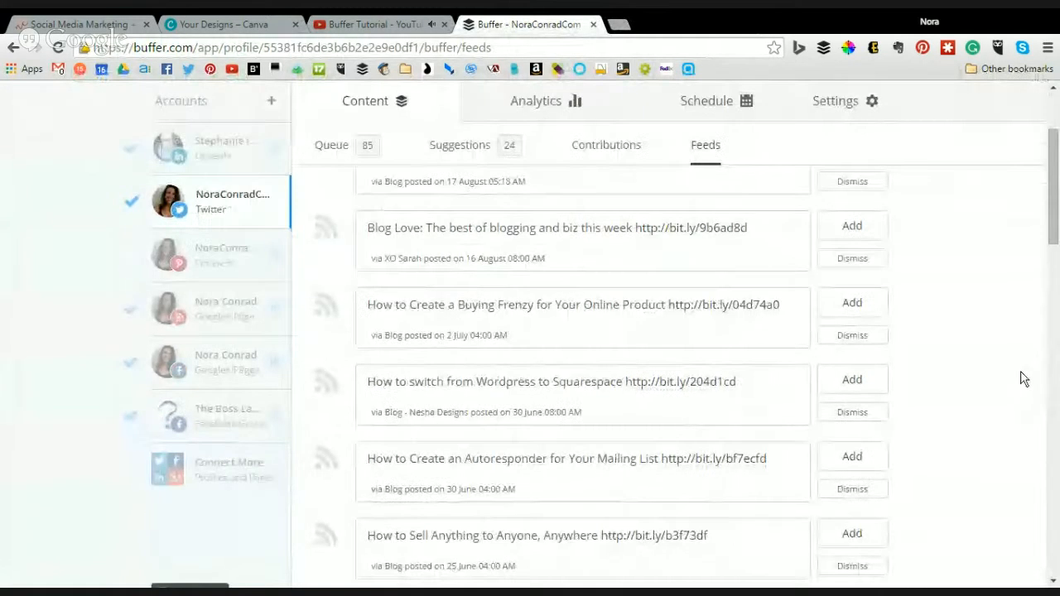
scroll(1023, 379, down, 4)
scroll(993, 362, down, 4)
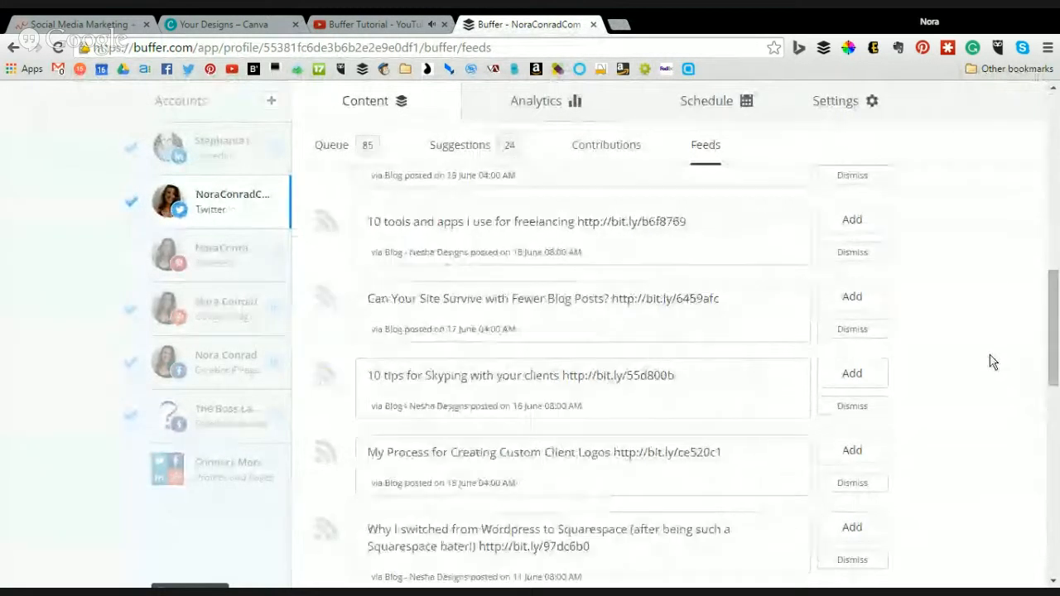
scroll(981, 372, down, 10)
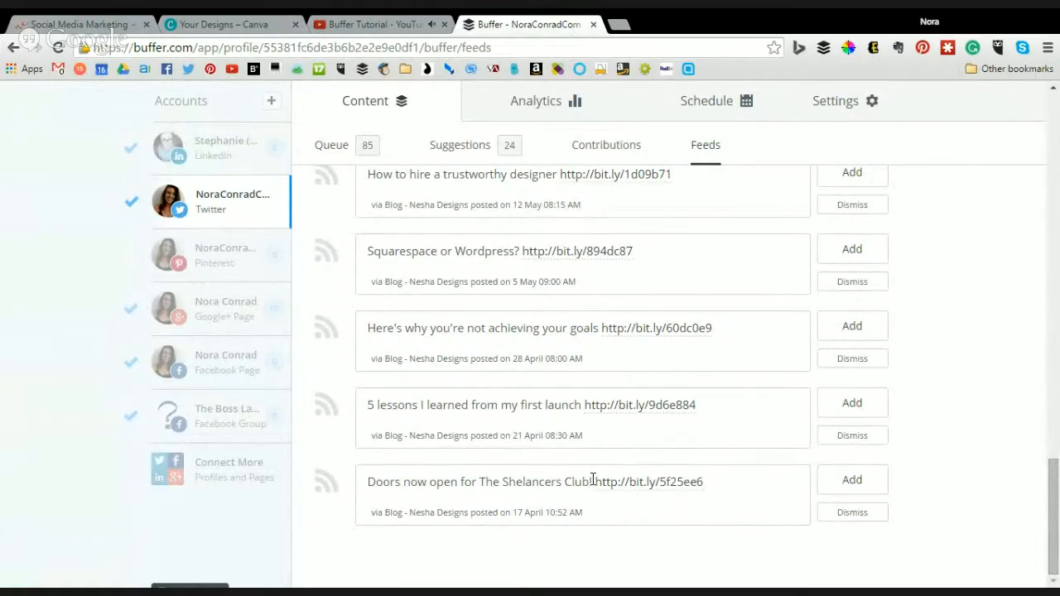
drag(593, 481, 459, 479)
click(754, 486)
click(362, 488)
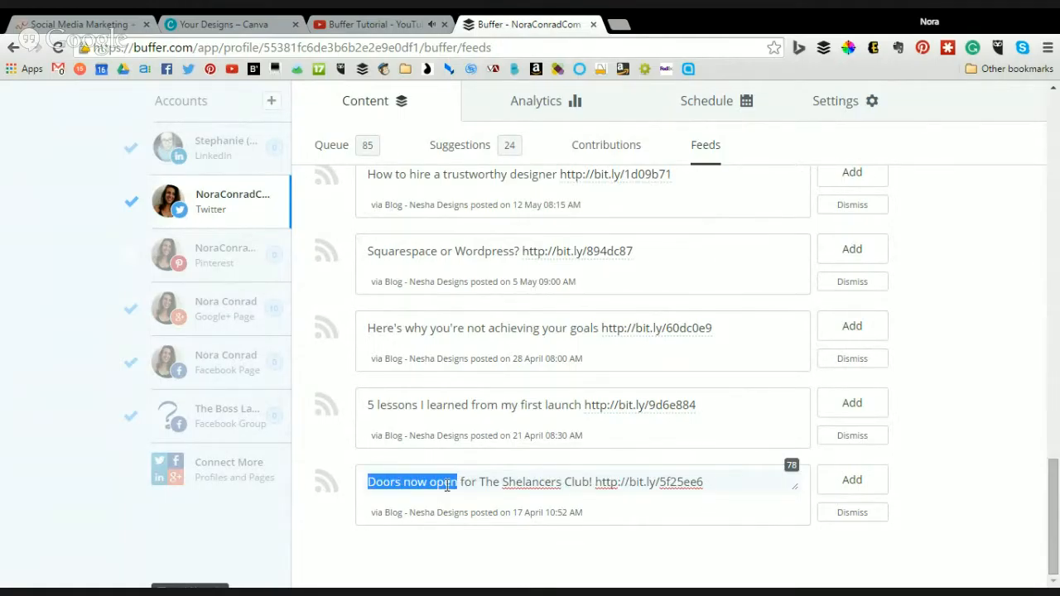
click(447, 486)
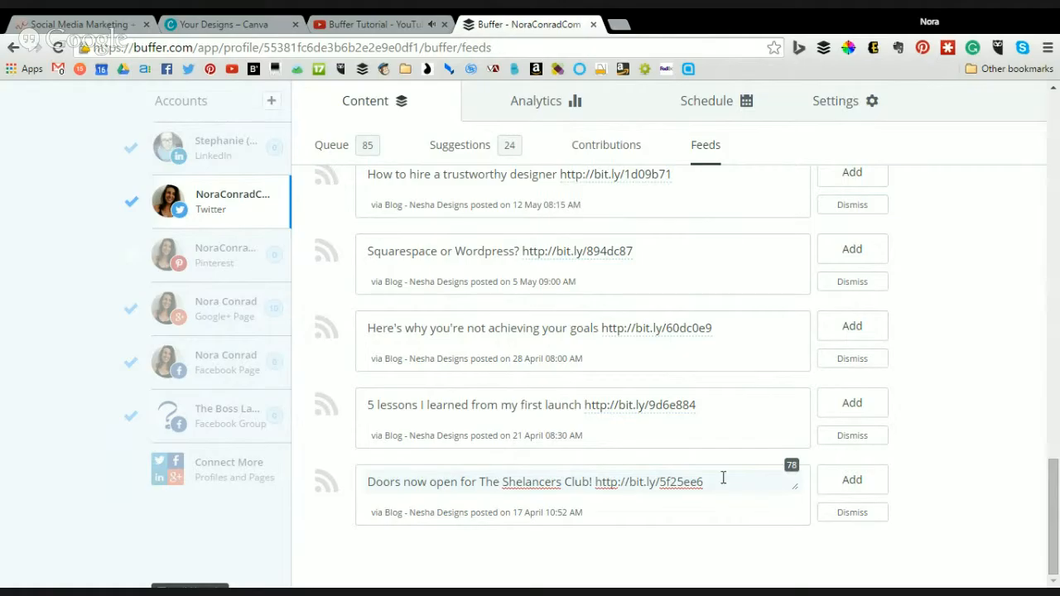
click(369, 482)
click(871, 517)
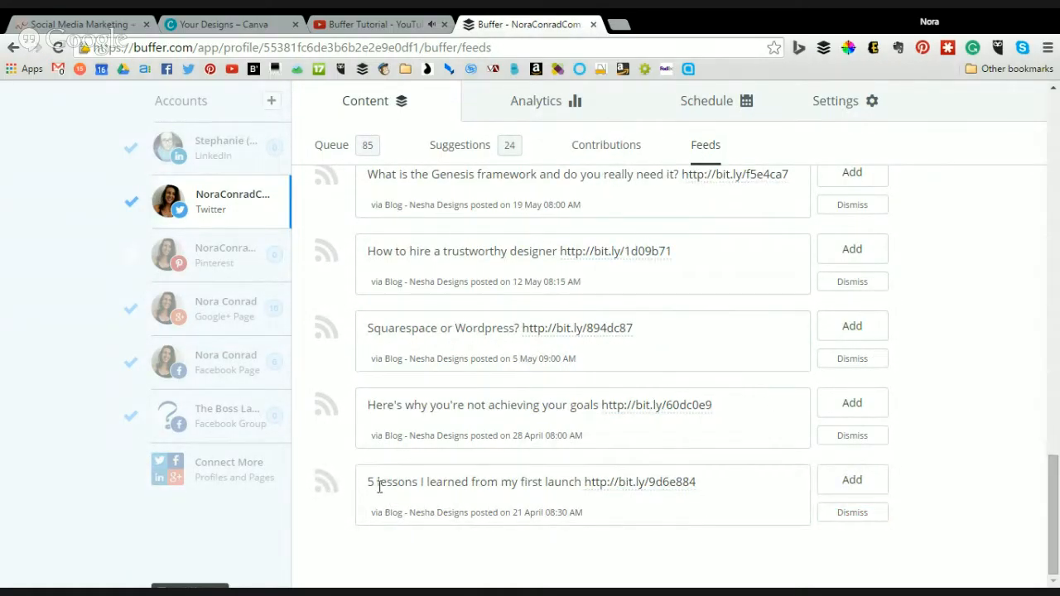
click(571, 484)
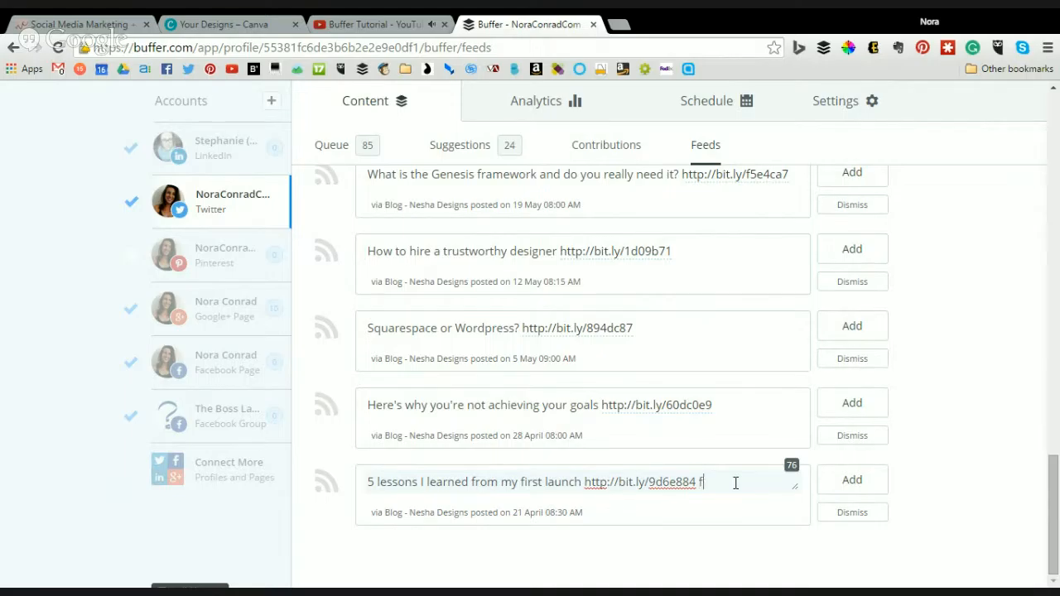
text(om the lovely @NeshaDesi)
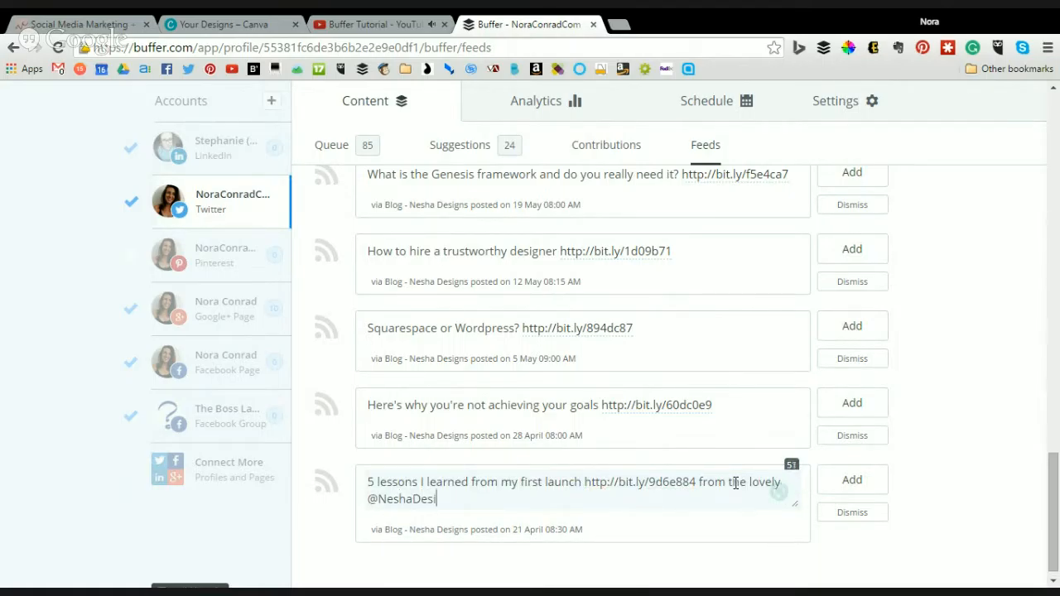
text(gns)
- Open the Twitter home page at twitter.com in a new browser tab
click(623, 24)
text(tw)
key(Return)
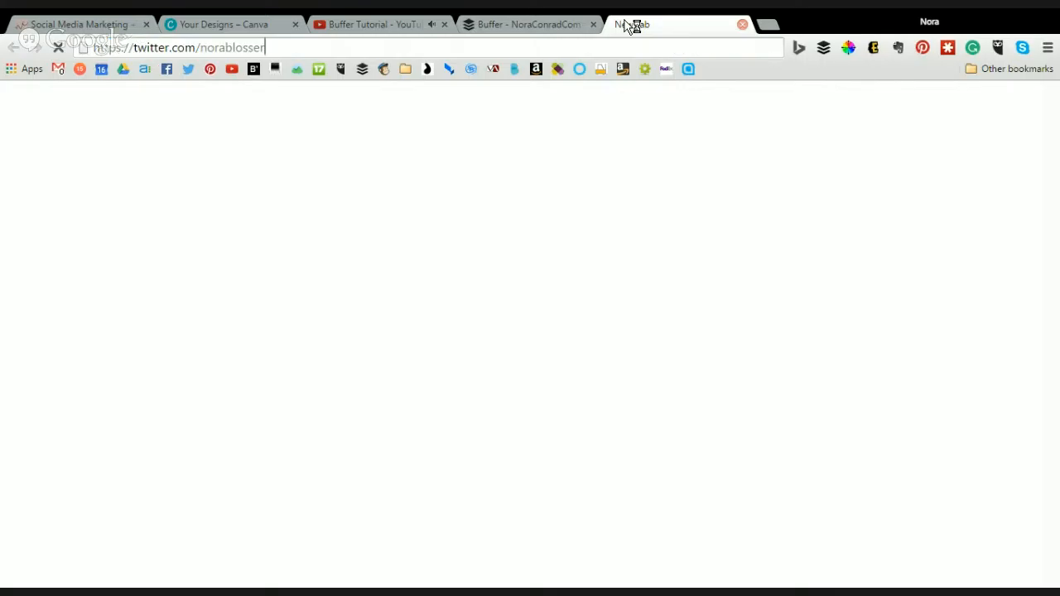
key(BackSpace)
key(BackSpace)
key(BackSpace)
key(BackSpace)
key(BackSpace)
key(BackSpace)
key(BackSpace)
key(BackSpace)
key(BackSpace)
key(Return)
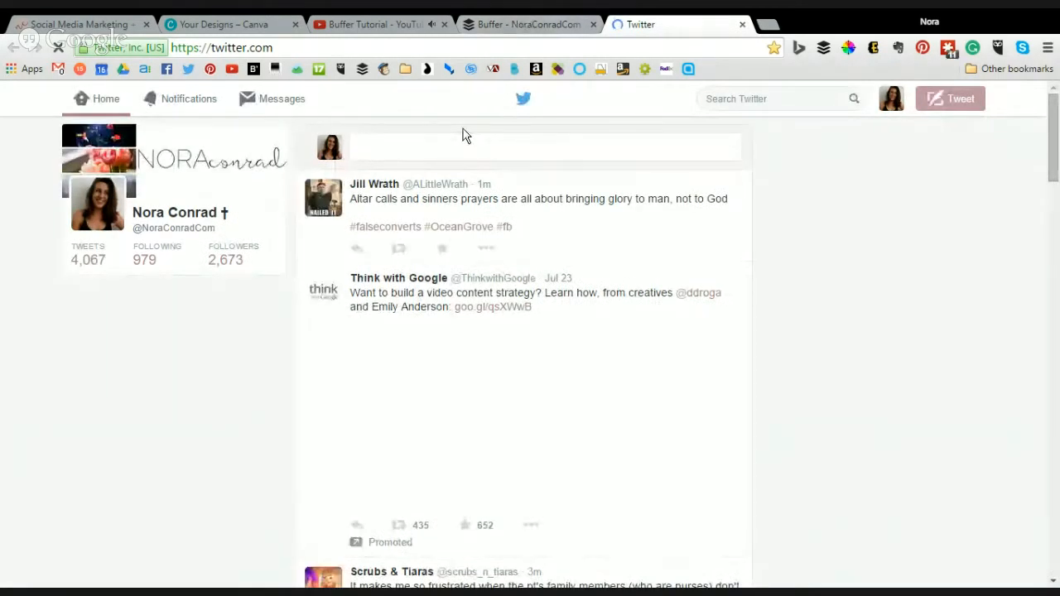
- Search Twitter for neshadesigns to check the blog's handle
click(765, 103)
text(nes)
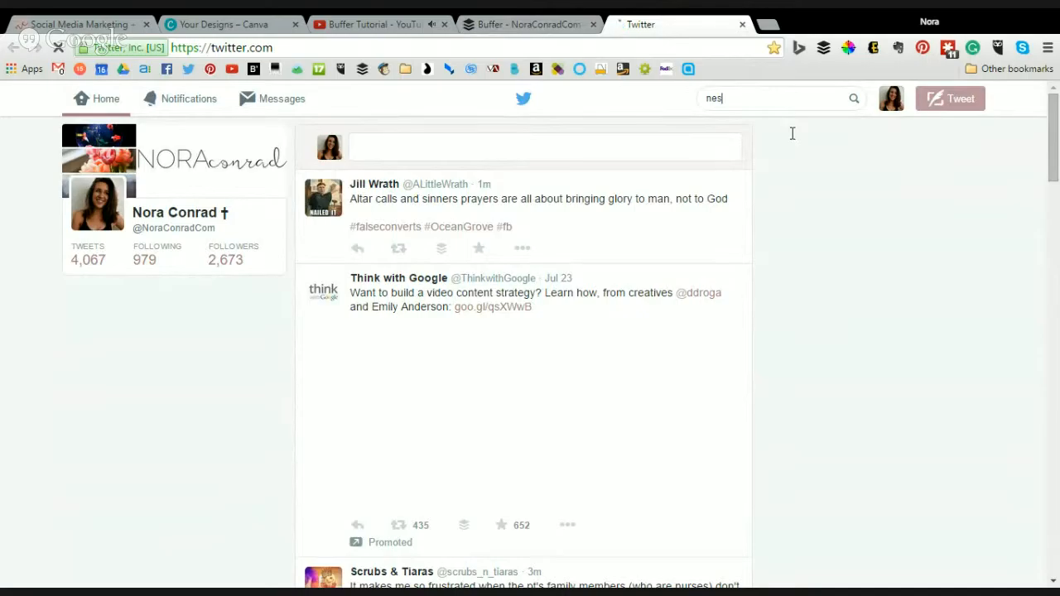
text(a)
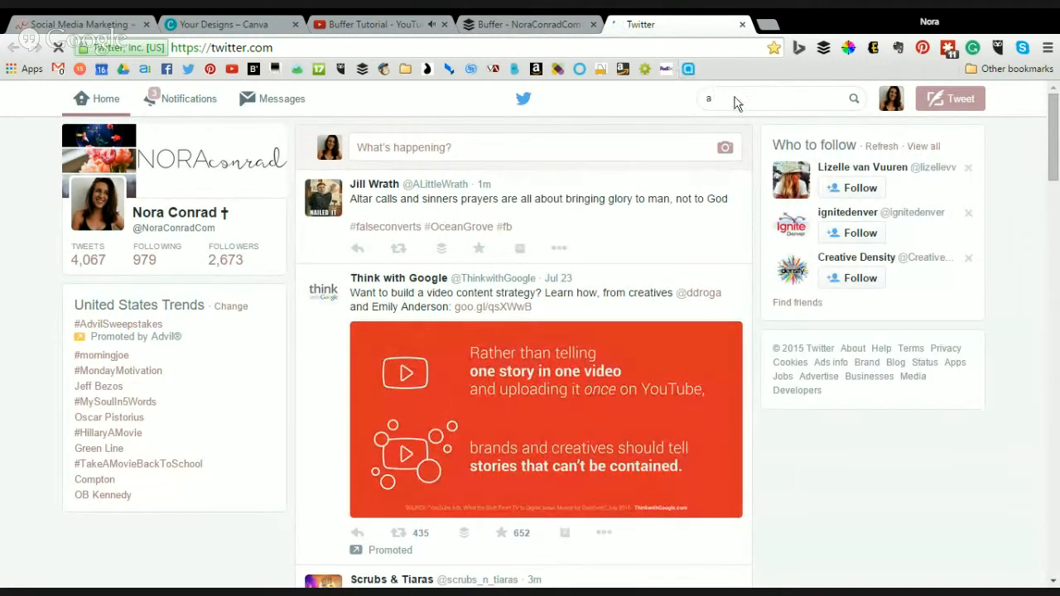
key(BackSpace)
text(nehad)
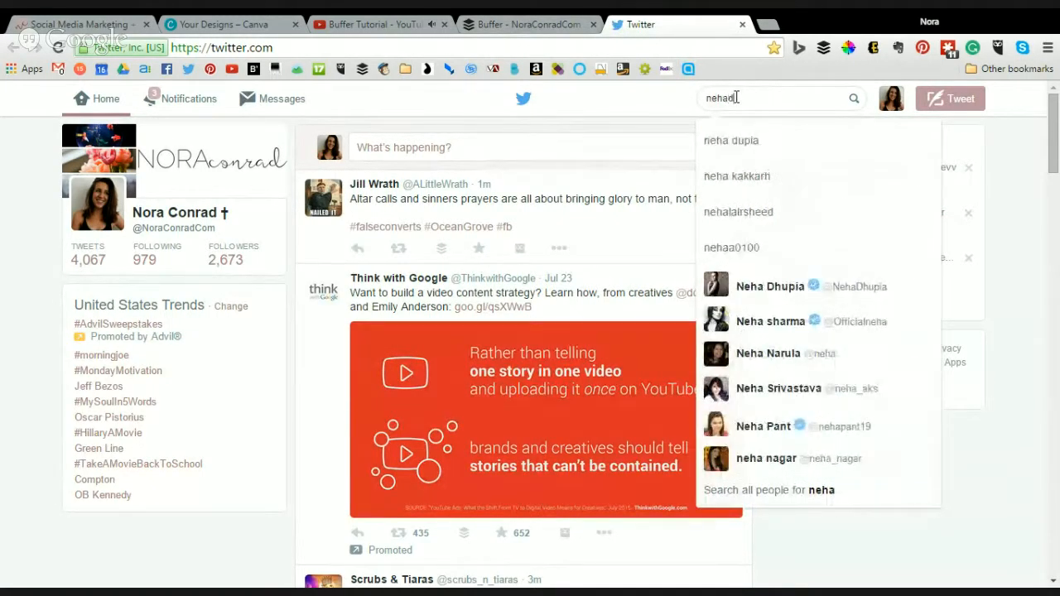
text(esigns)
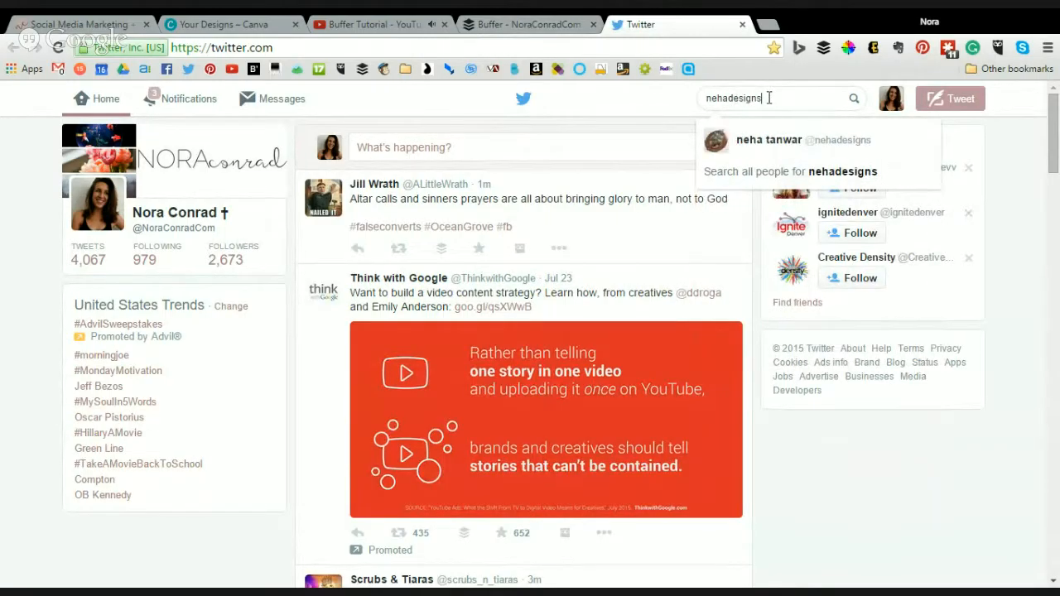
drag(768, 98, 644, 99)
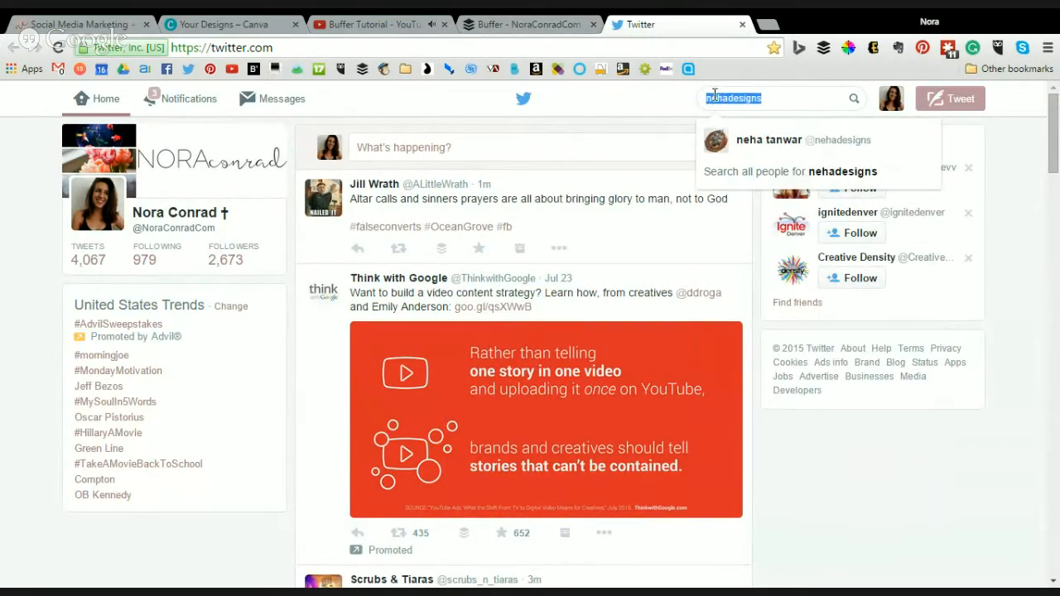
click(715, 98)
text(s)
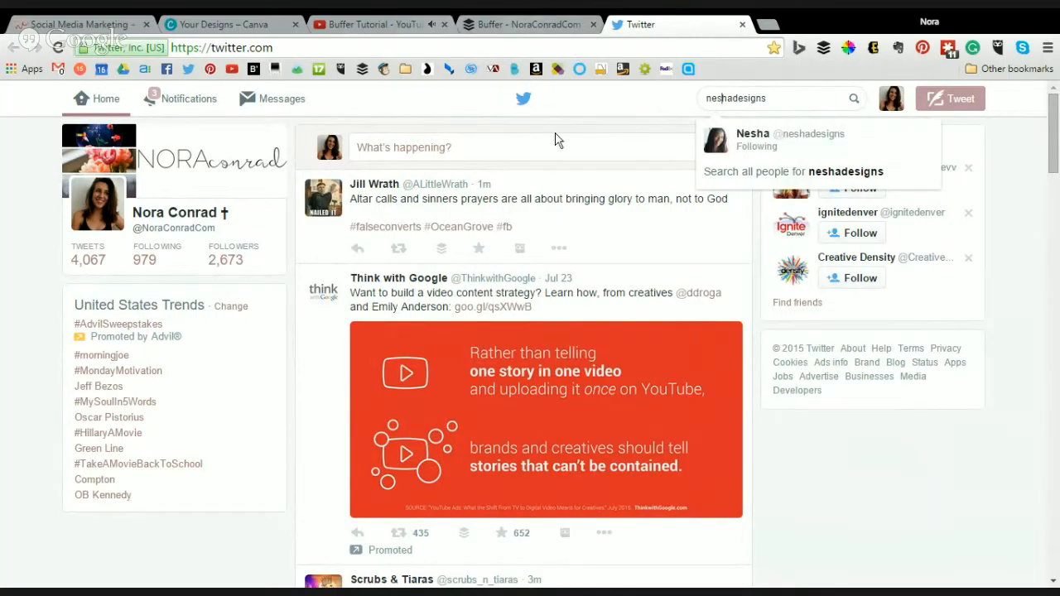
- Return to Buffer and open the edited "5 lessons I learned from my first launch" post in the composer for the Twitter queue
key(ctrl+shift+Tab)
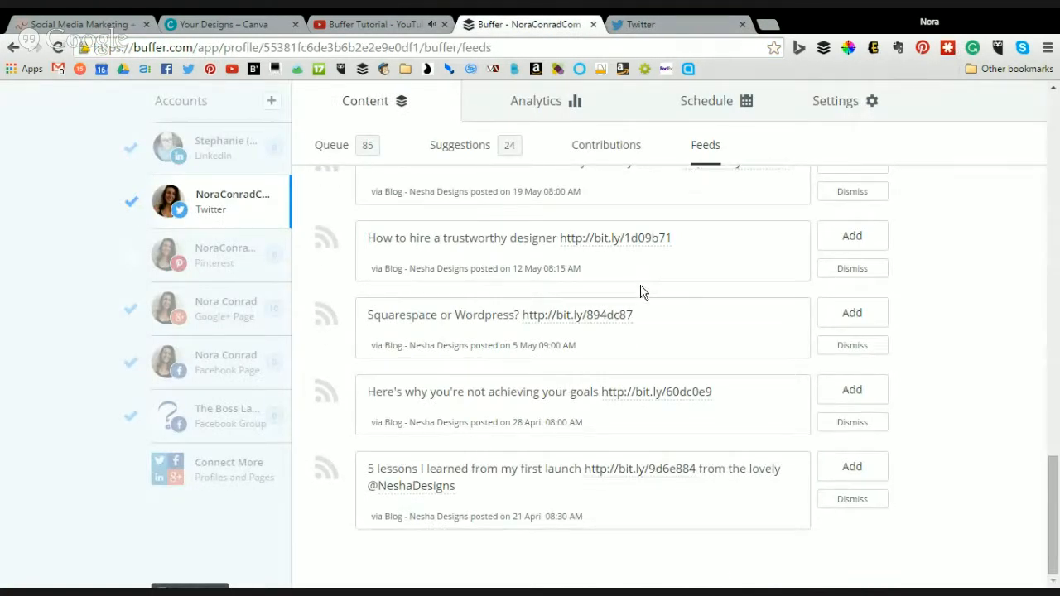
click(503, 491)
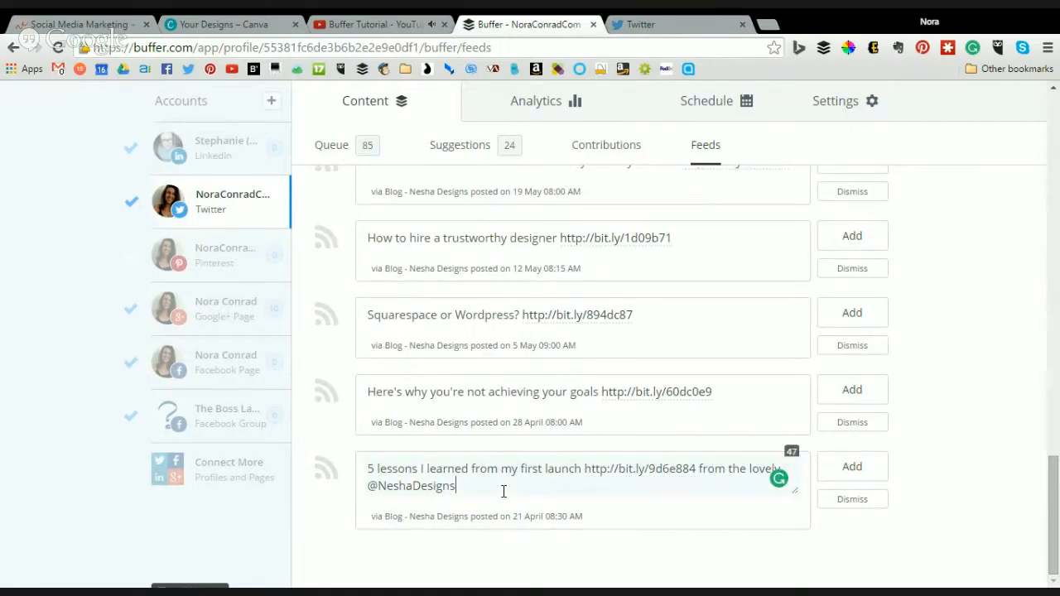
click(853, 466)
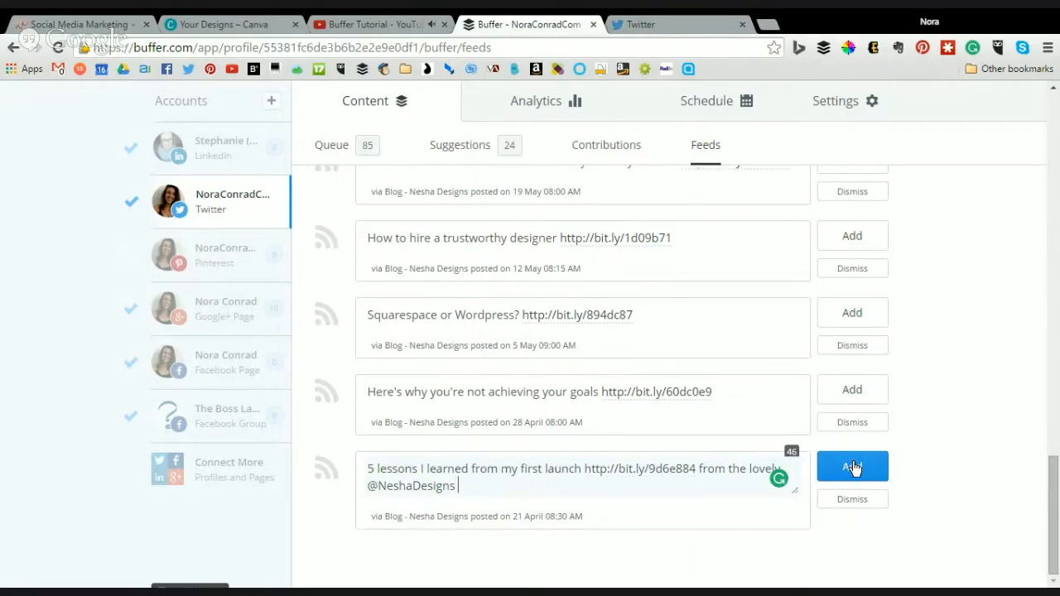
click(854, 468)
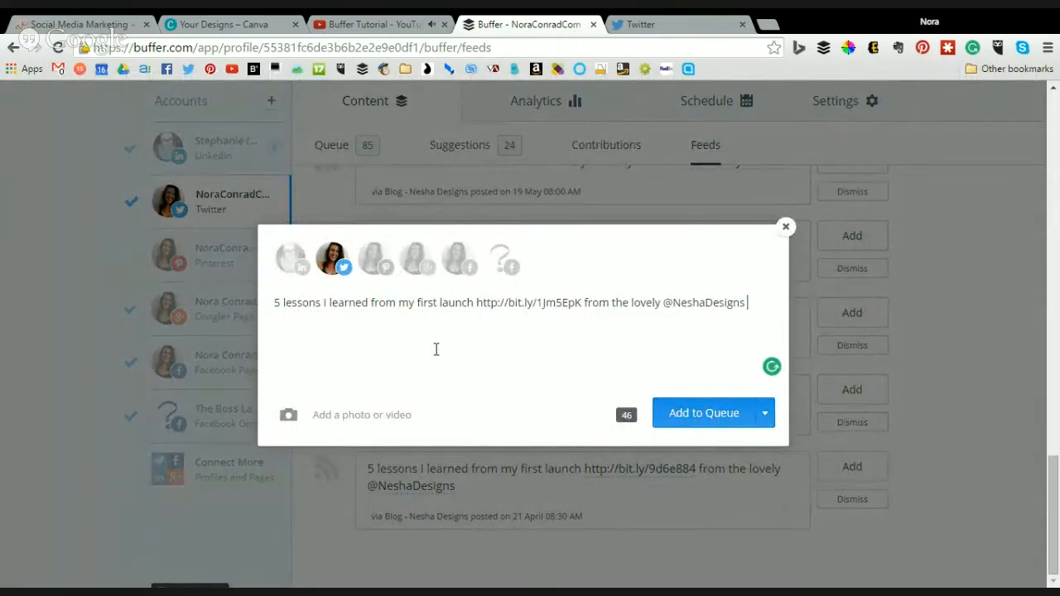
drag(274, 302, 469, 293)
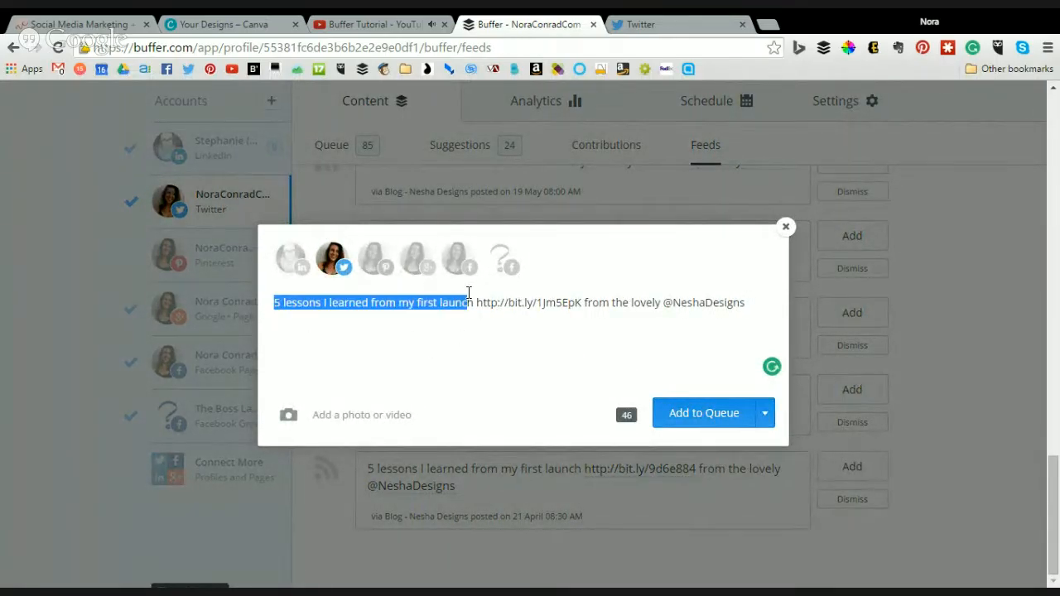
click(413, 304)
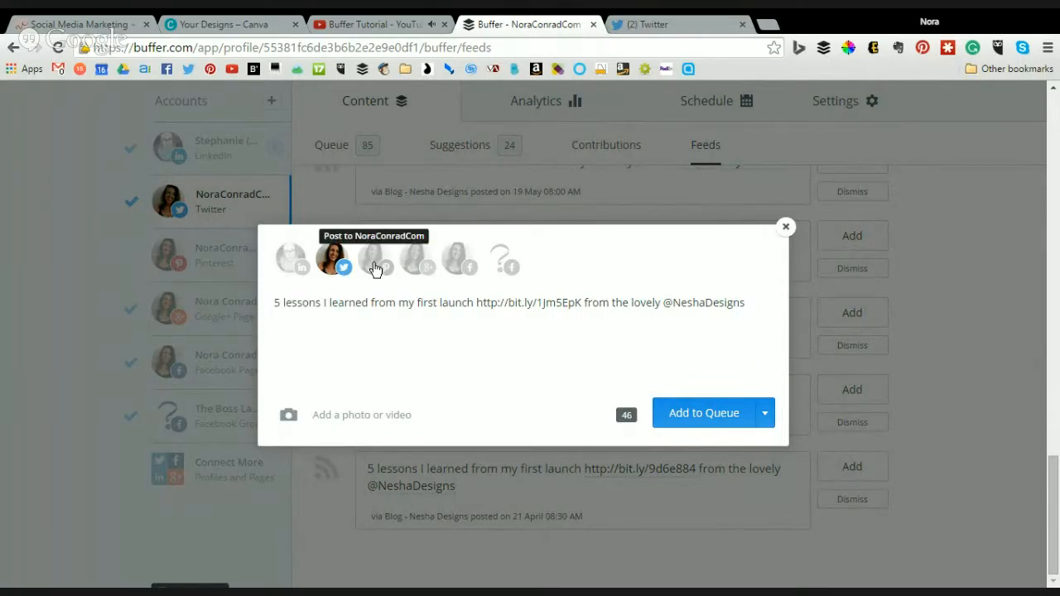
- Queue the post for Twitter and Pinterest with the first pink "5 lessons I learned from my first launch" image, pinned to the Business board
click(375, 269)
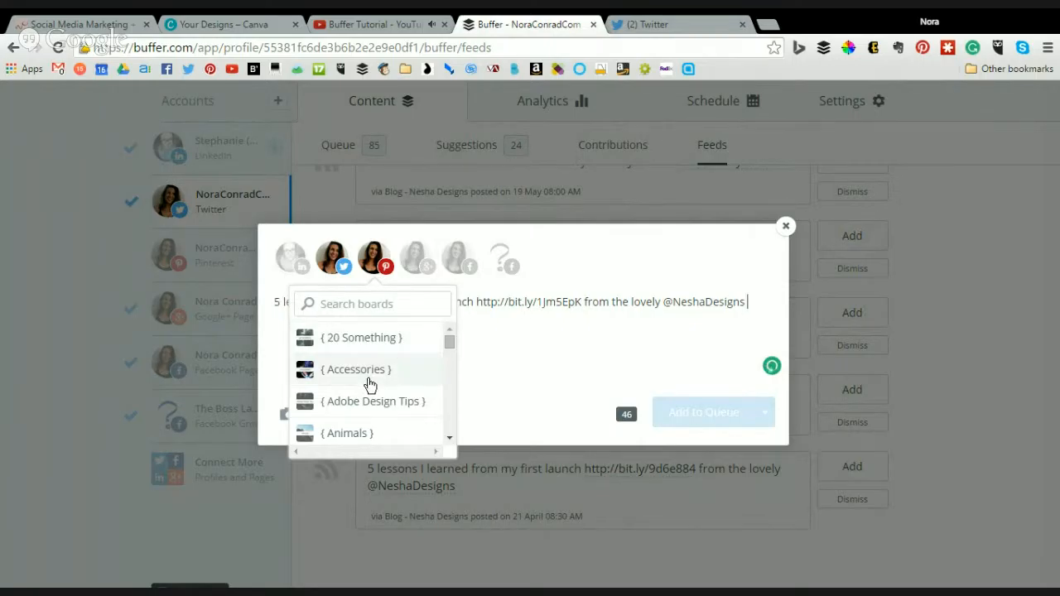
scroll(395, 386, down, 2)
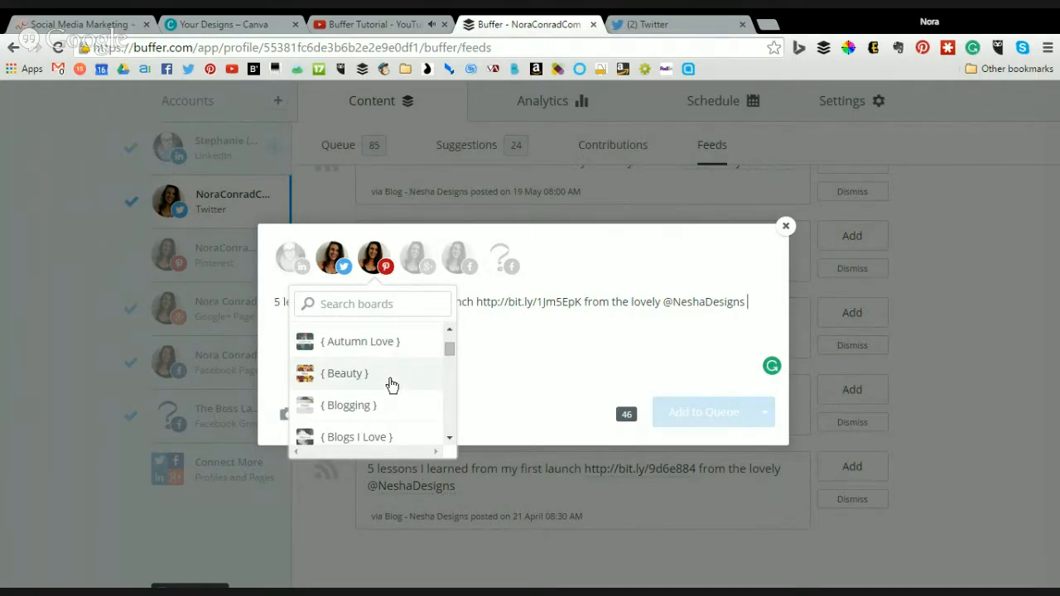
scroll(391, 385, down, 3)
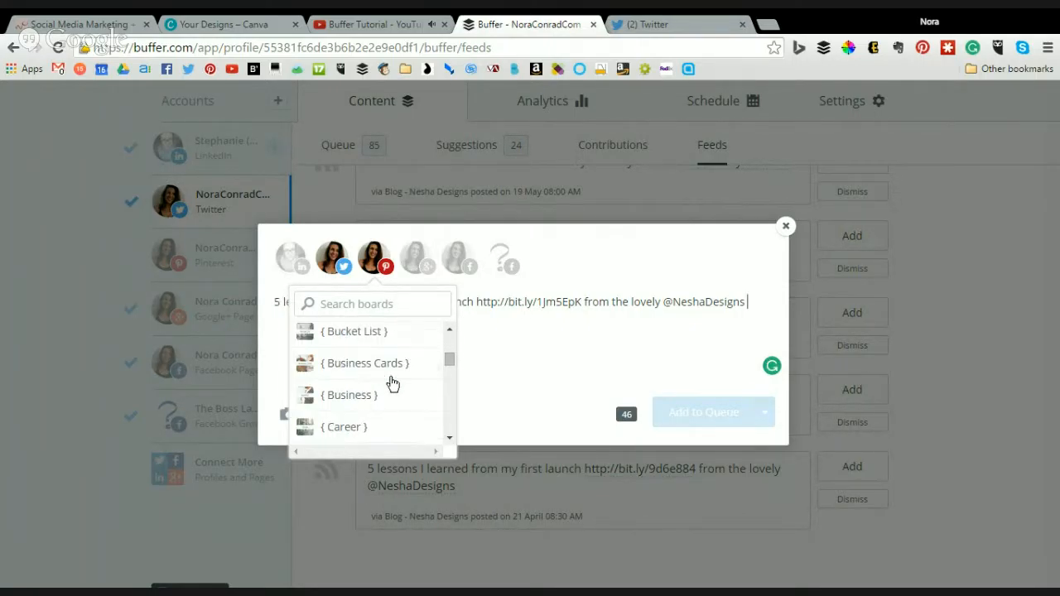
click(393, 384)
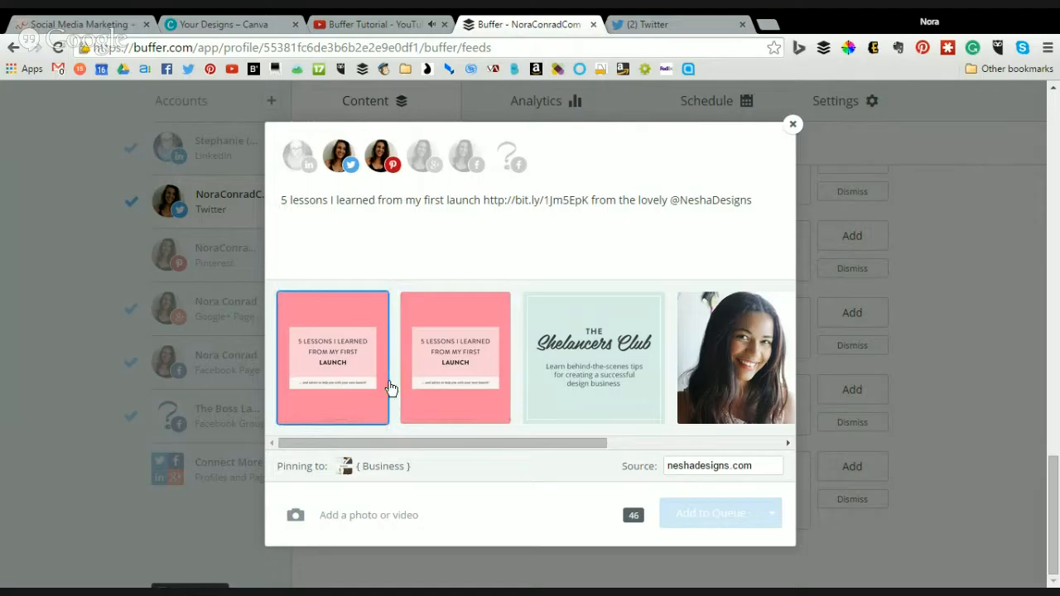
click(345, 356)
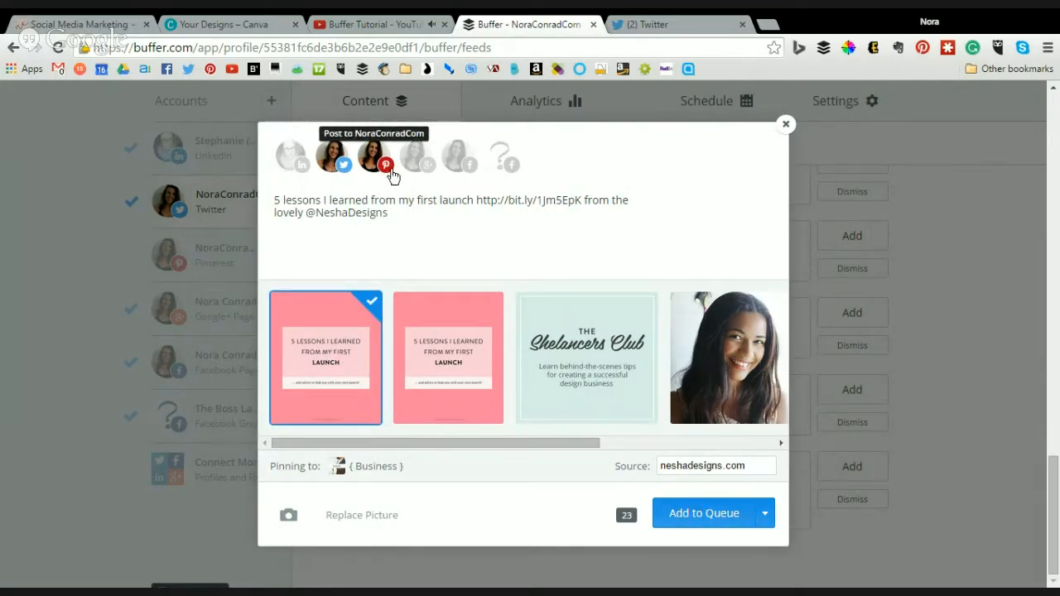
click(703, 517)
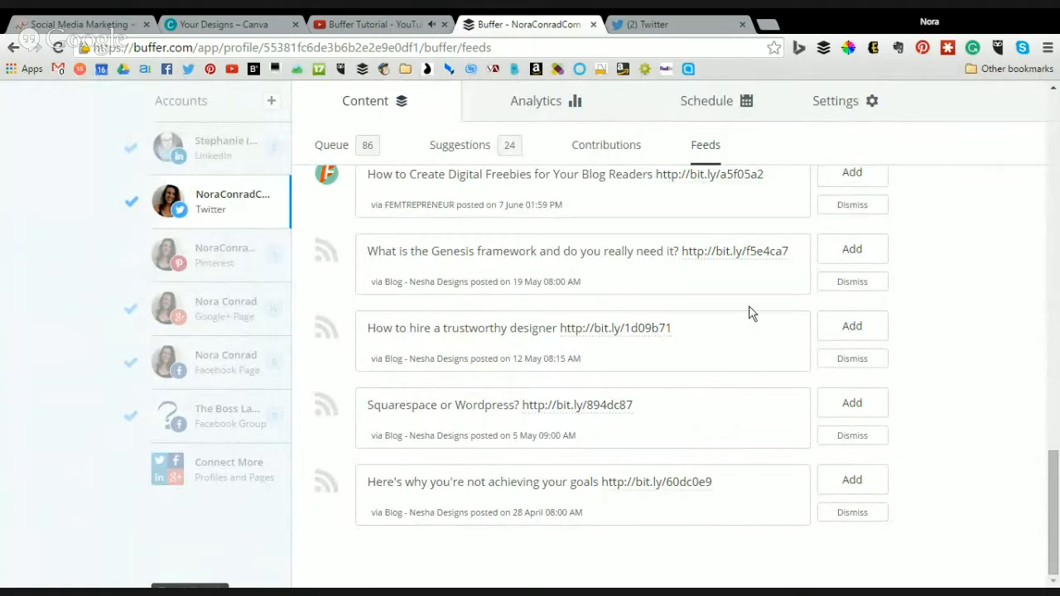
- View the Twitter queue and the Pinterest queue, examining the scheduled time of the queued pin
scroll(741, 339, up, 5)
scroll(728, 365, up, 15)
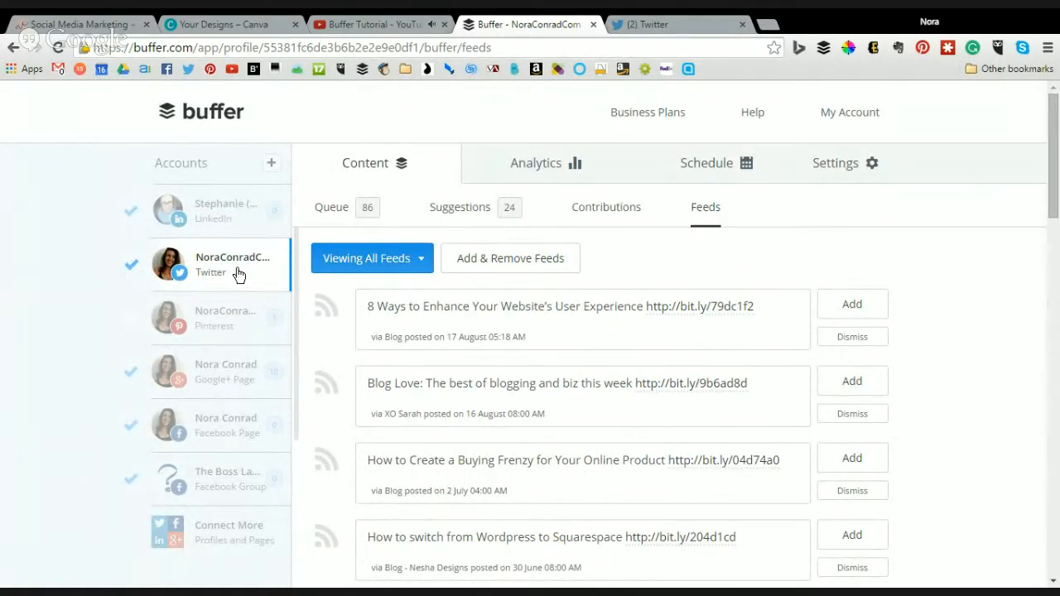
click(335, 216)
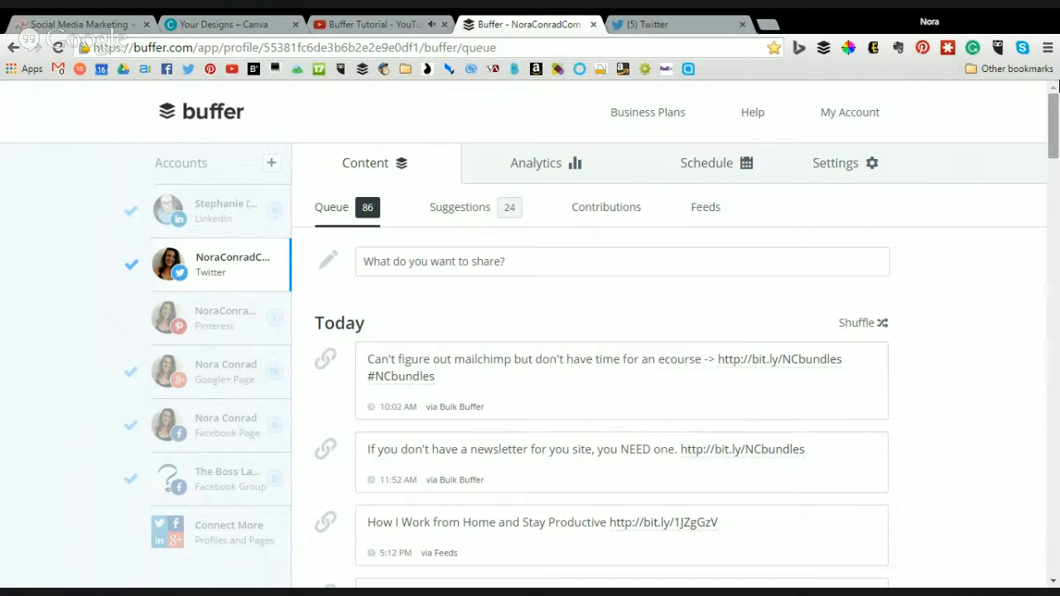
click(231, 325)
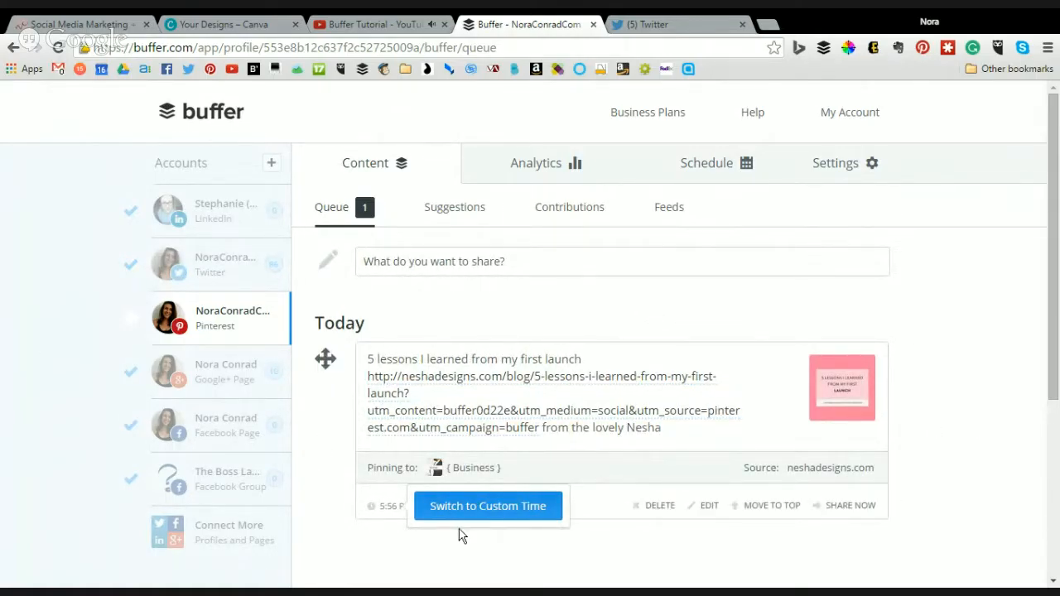
mouse_move(391, 508)
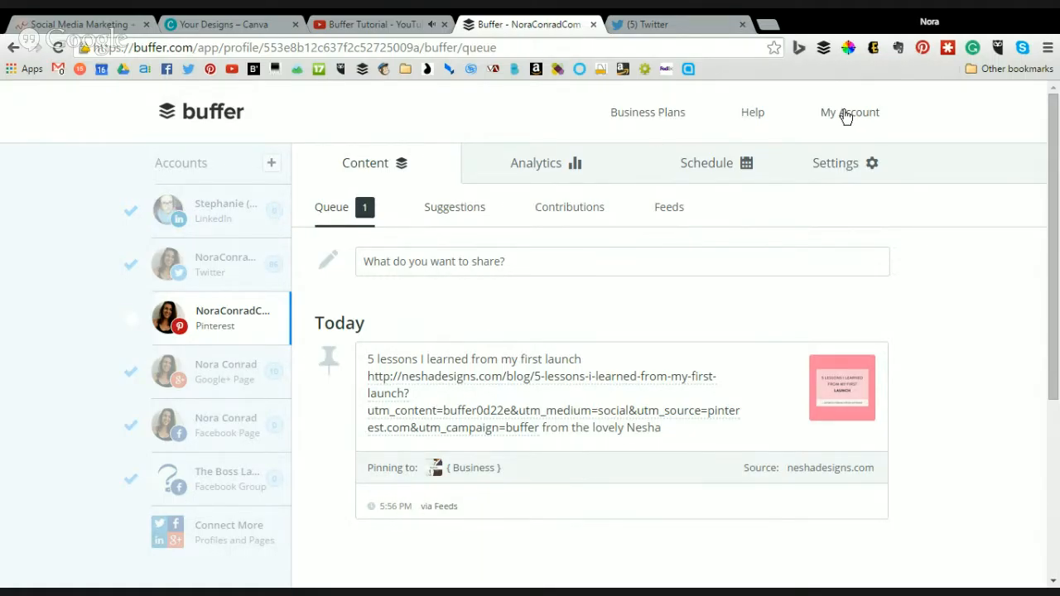
- Open the account's Email Settings and examine the Buffer by Email, Reminders and Buffer Blog options
click(844, 116)
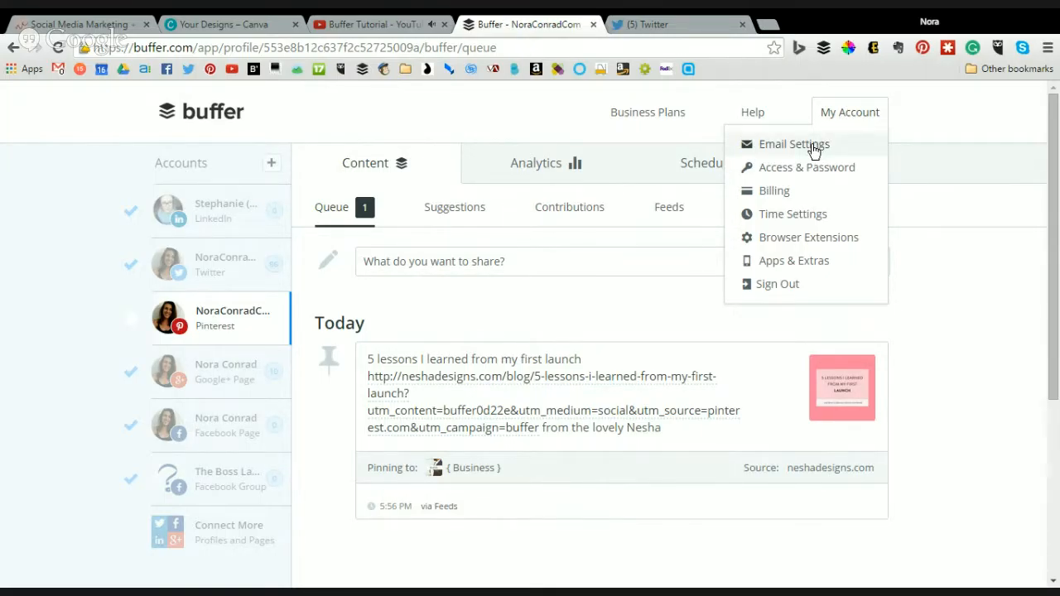
click(810, 149)
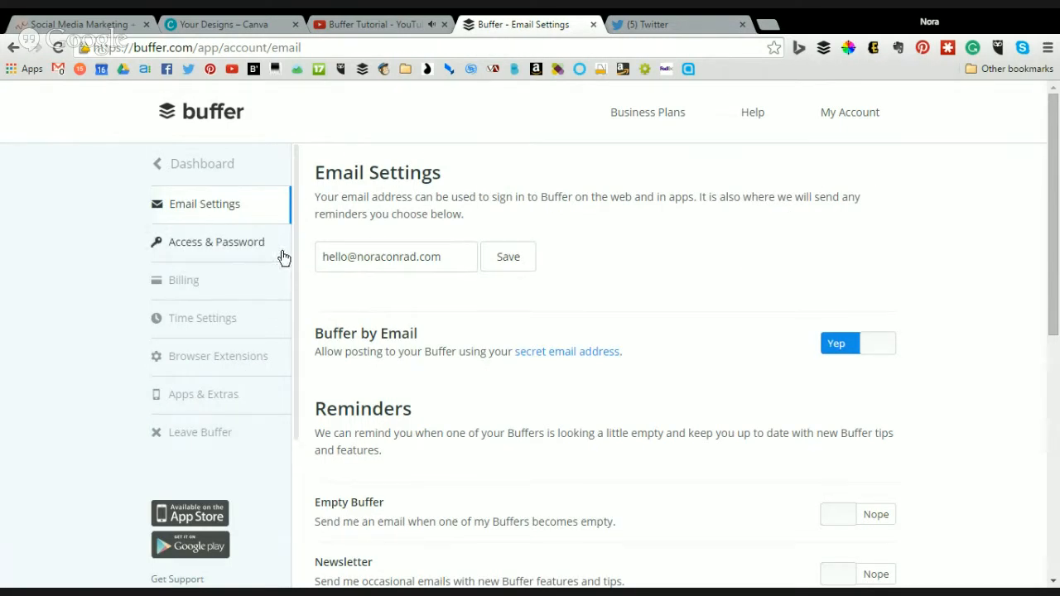
scroll(447, 331, down, 1)
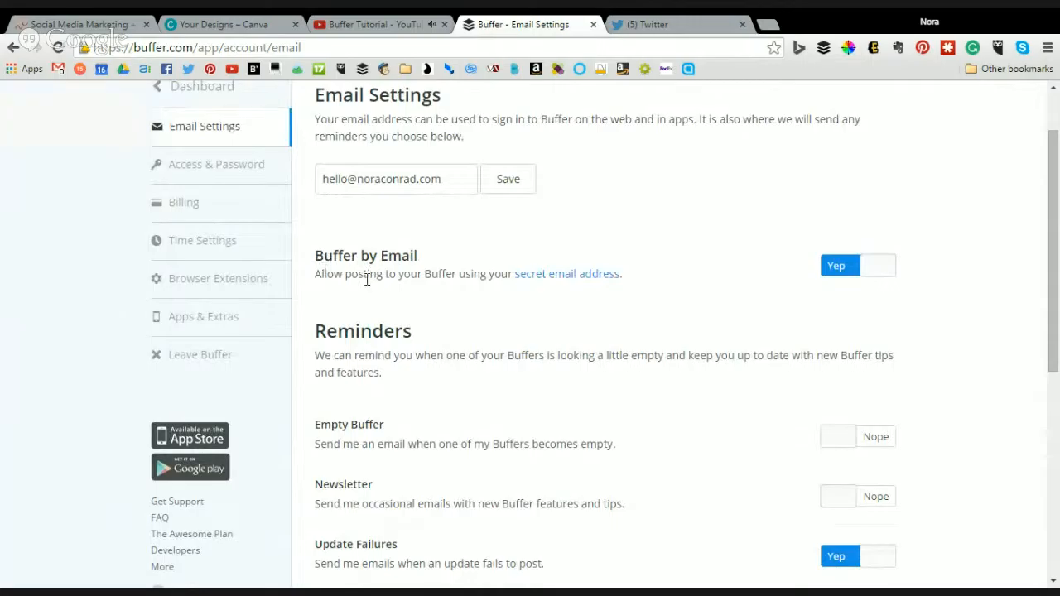
drag(367, 280, 457, 280)
click(401, 273)
drag(377, 275, 490, 276)
click(509, 290)
scroll(621, 262, down, 2)
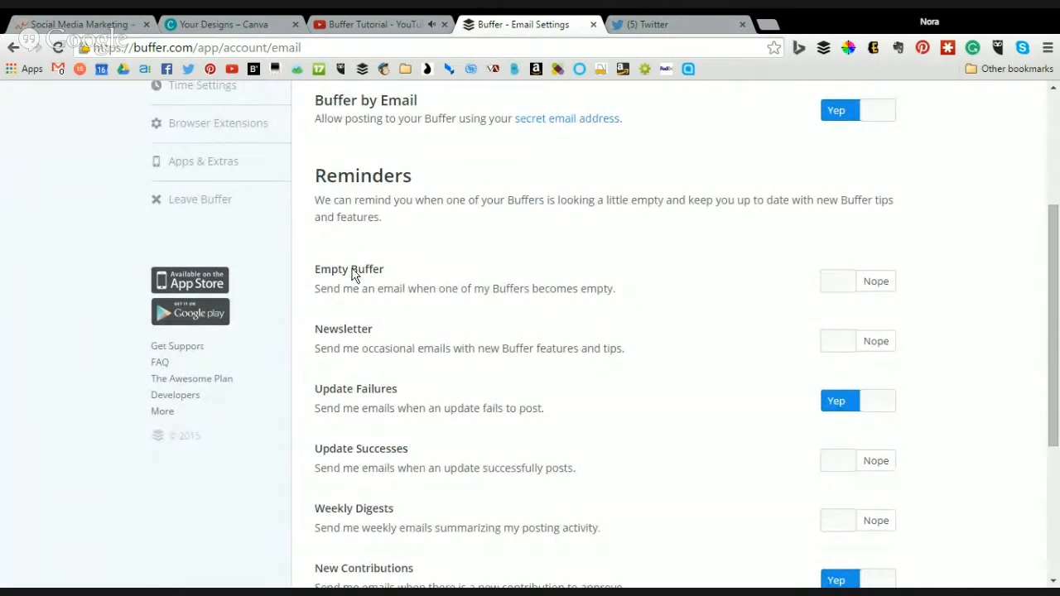
scroll(351, 276, down, 1)
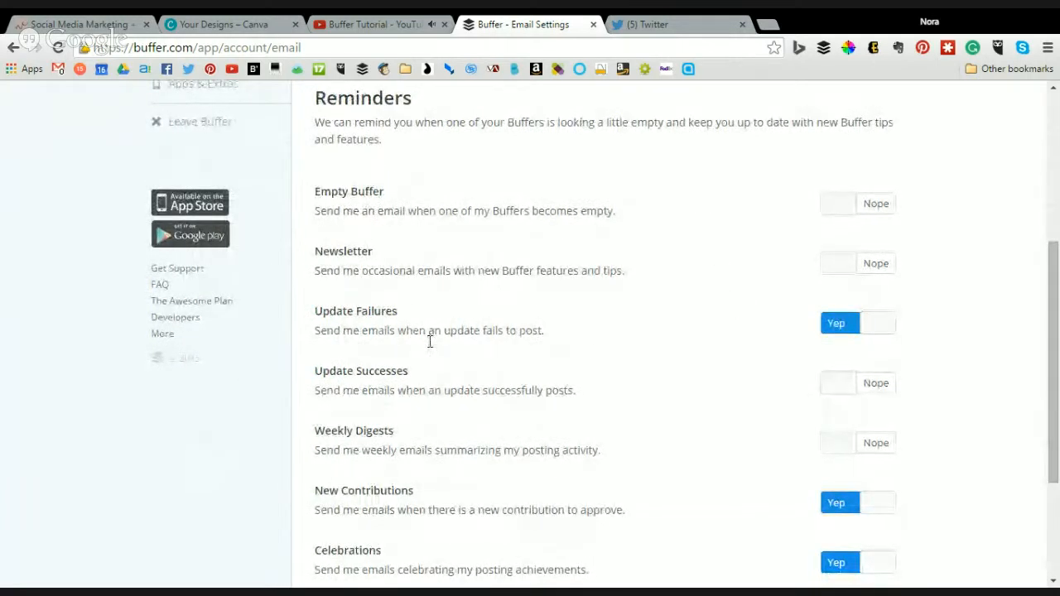
scroll(783, 381, down, 3)
scroll(350, 485, up, 1)
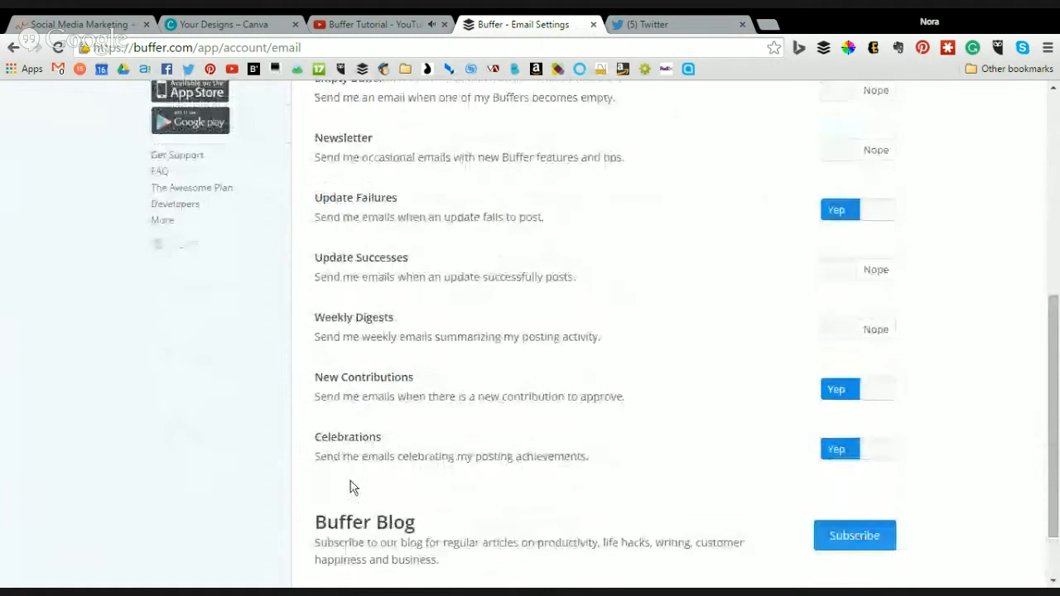
scroll(364, 523, up, 5)
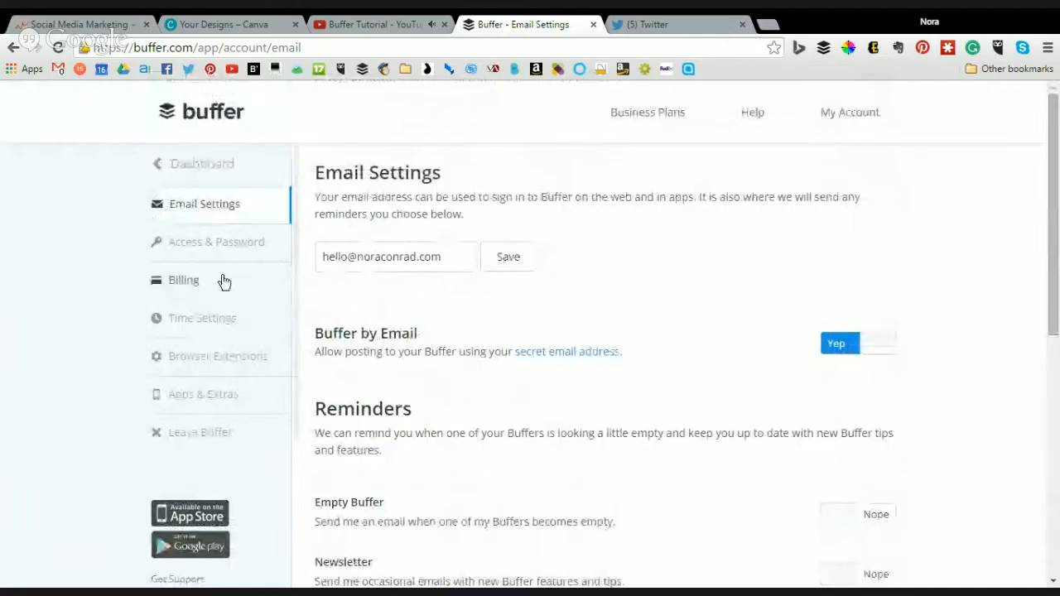
- View the account's 12-hour or 24-hour time format setting and the Browser Extensions page
click(224, 330)
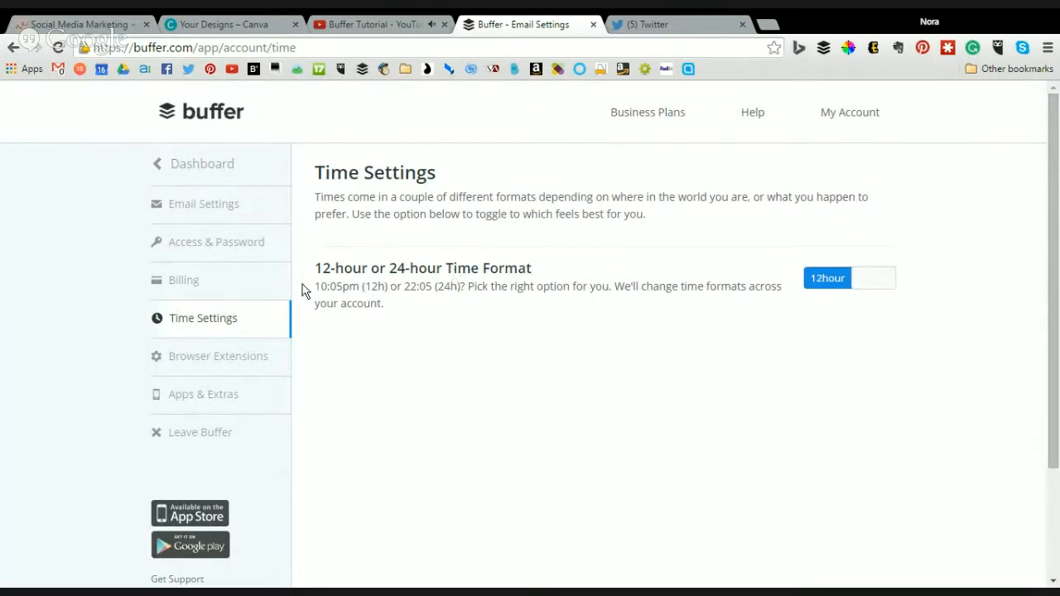
click(197, 356)
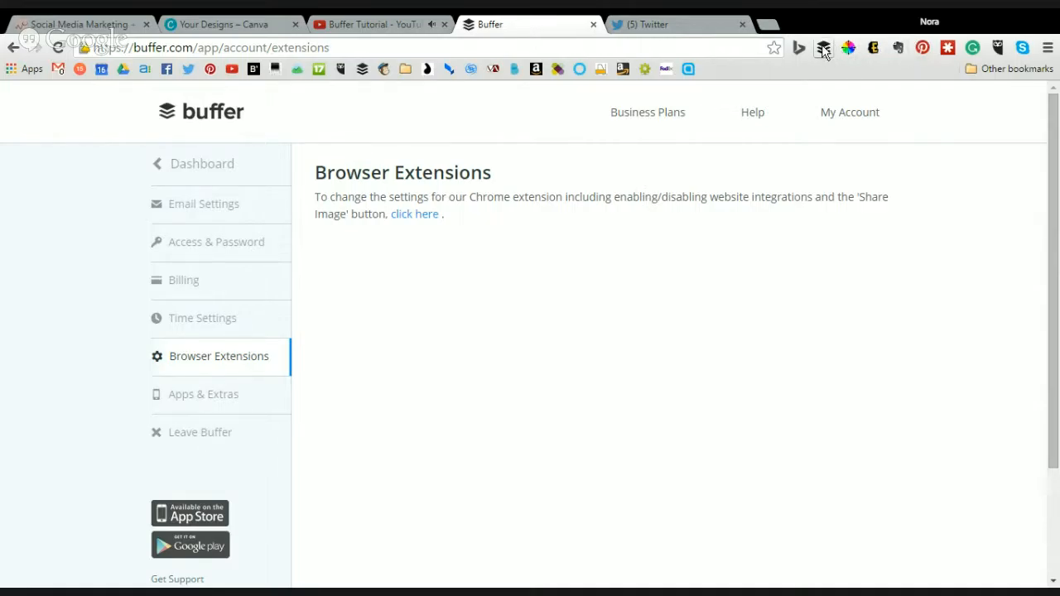
- Switch to the Canva page, open the Buffer extension's composer there and examine its Power Scheduler
click(220, 22)
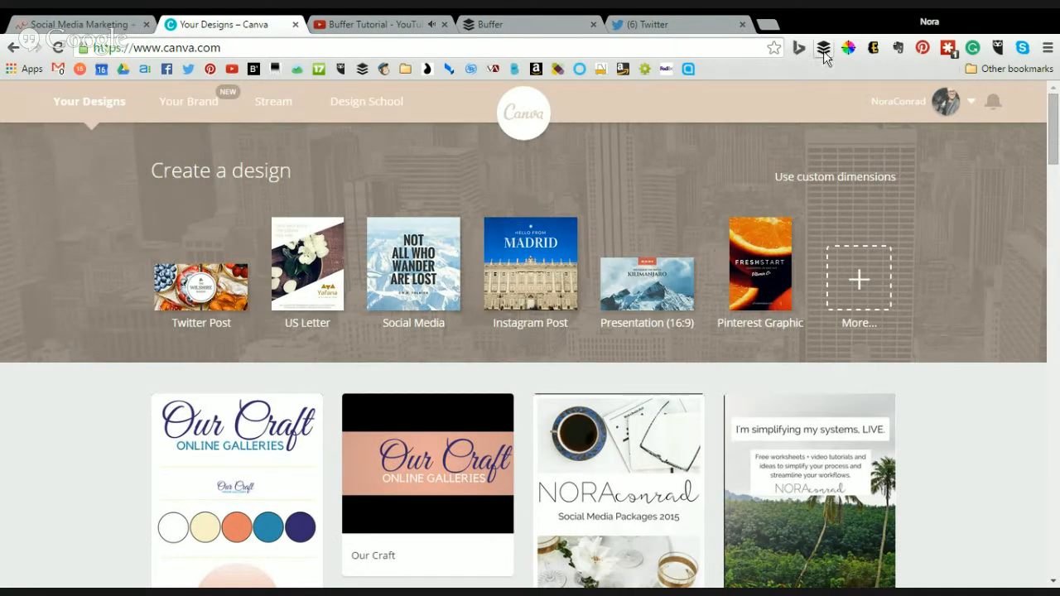
click(825, 50)
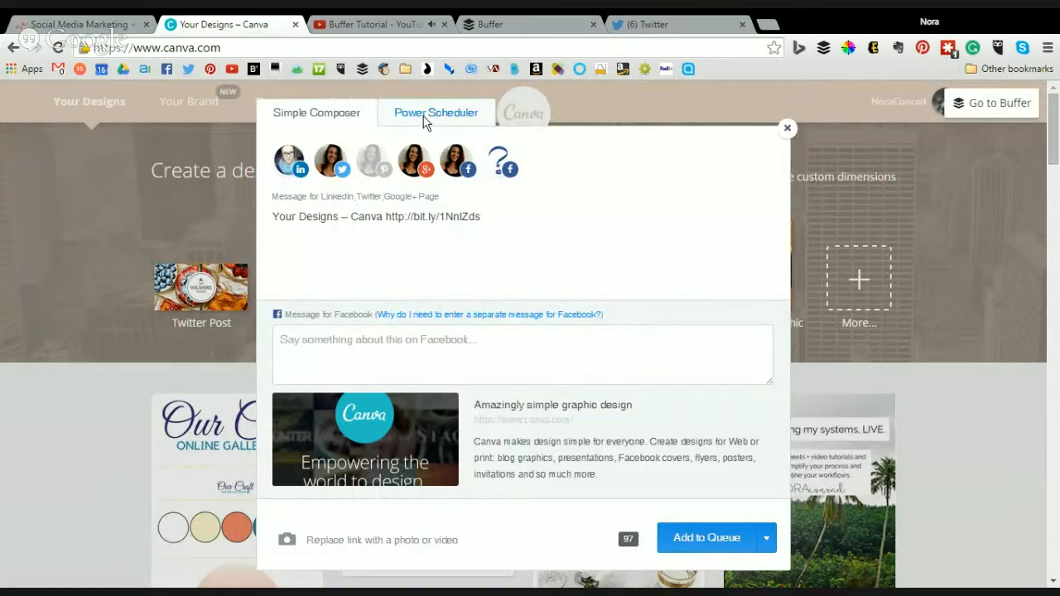
click(464, 122)
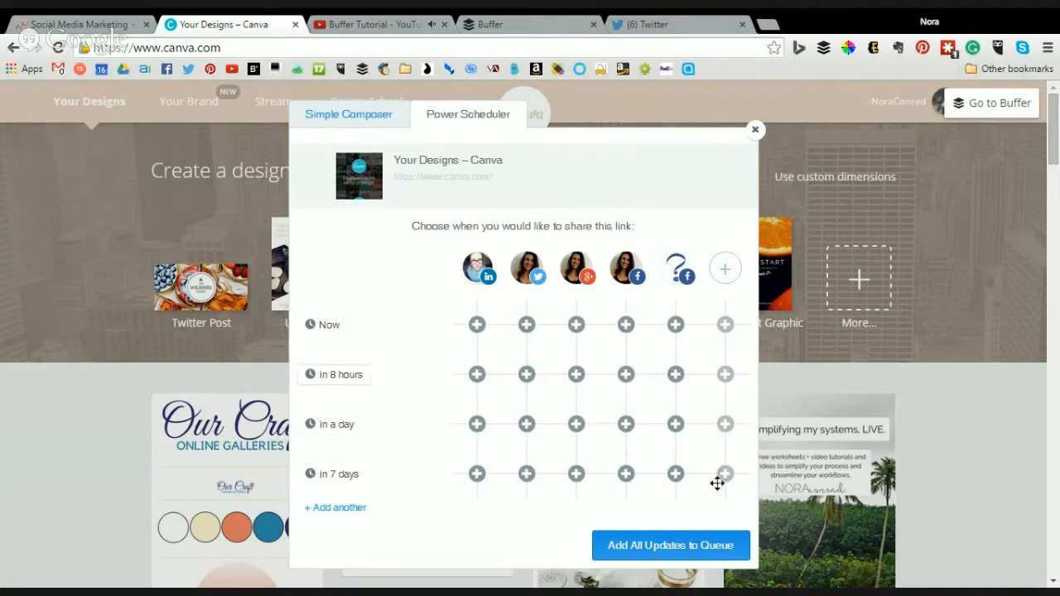
click(369, 125)
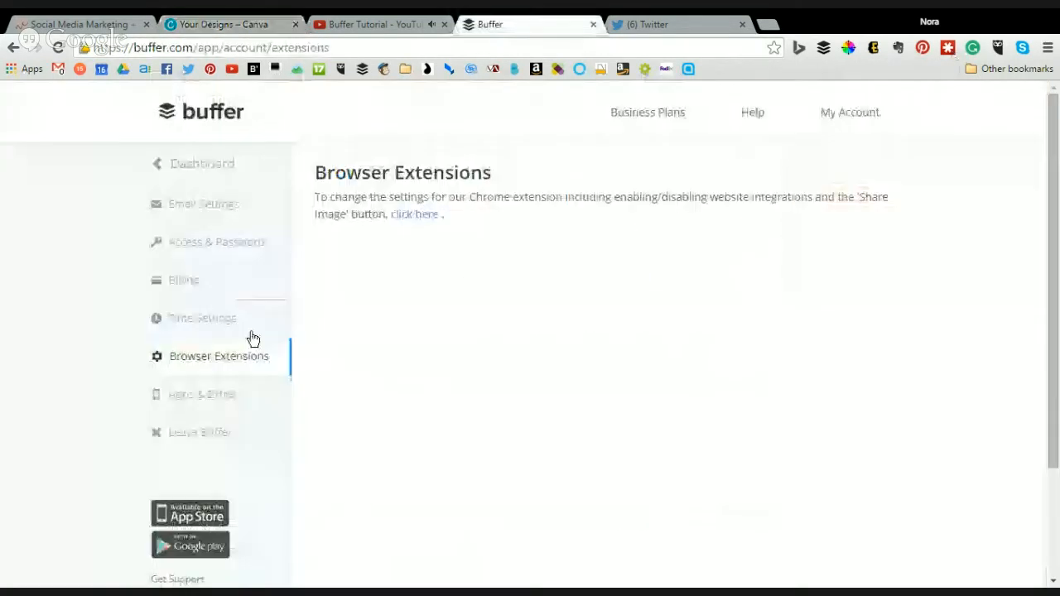
- Back in Buffer, view the connected apps, highlight the Bulk Buffer entry and return to the dashboard
click(235, 399)
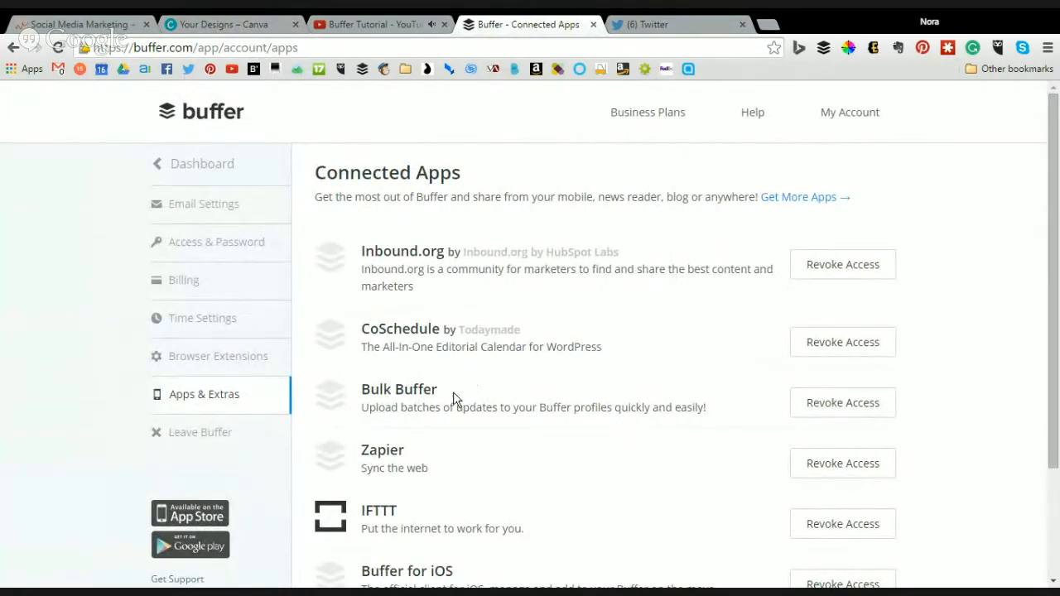
drag(361, 391, 460, 387)
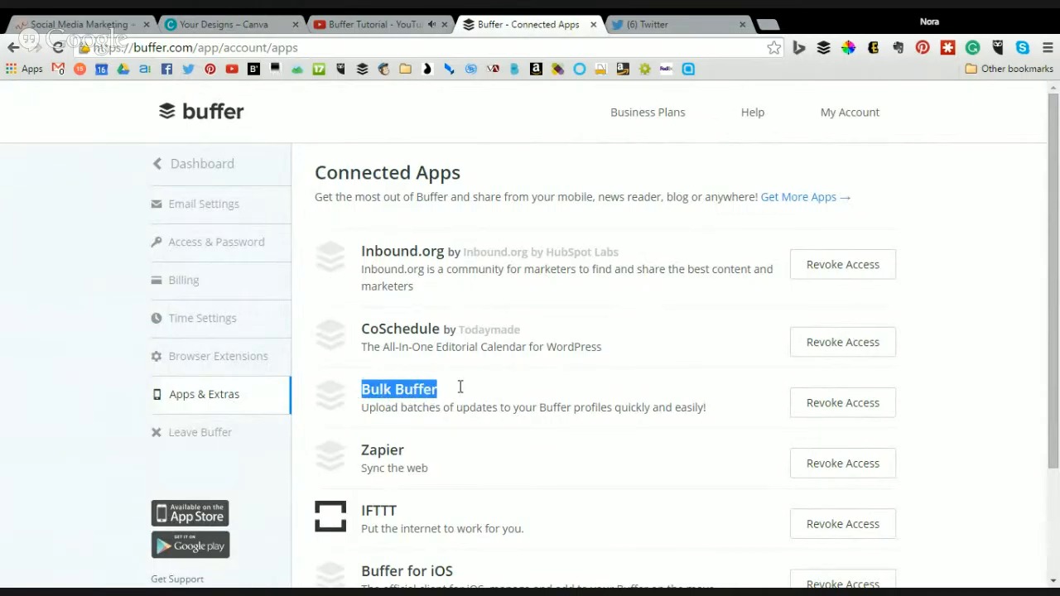
click(461, 389)
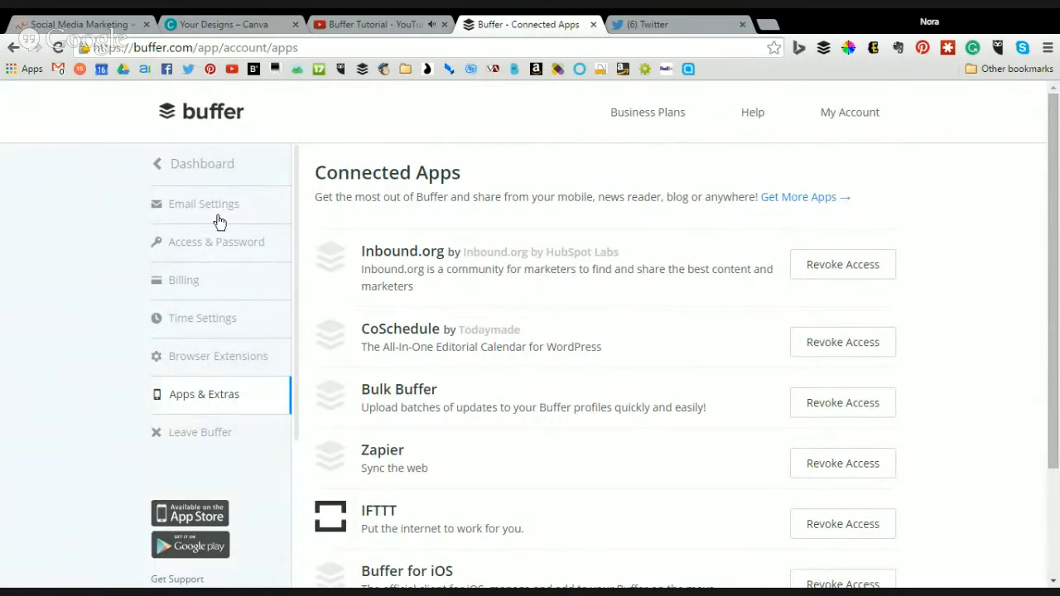
click(199, 164)
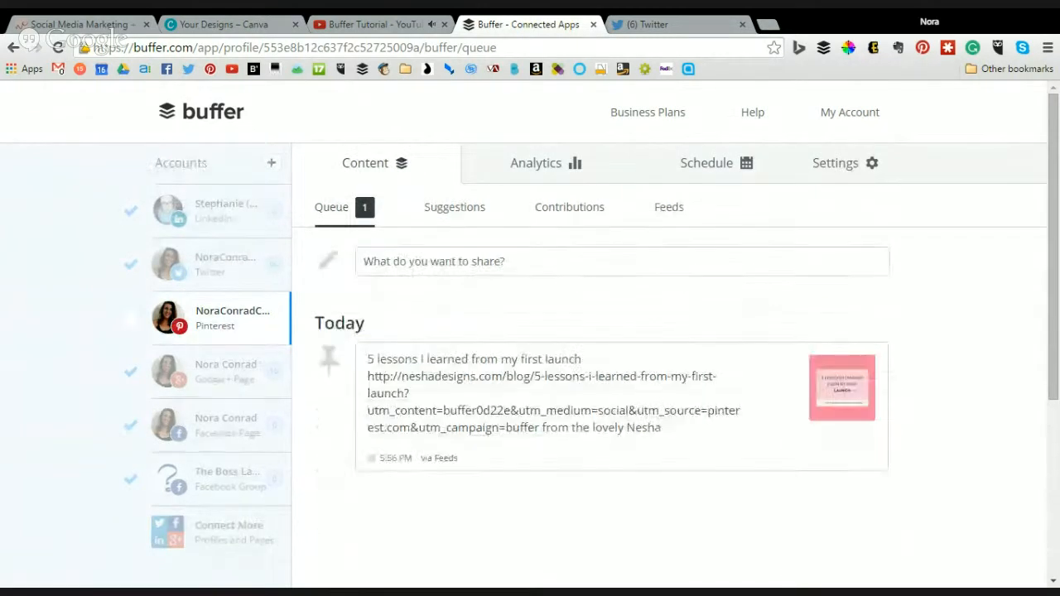